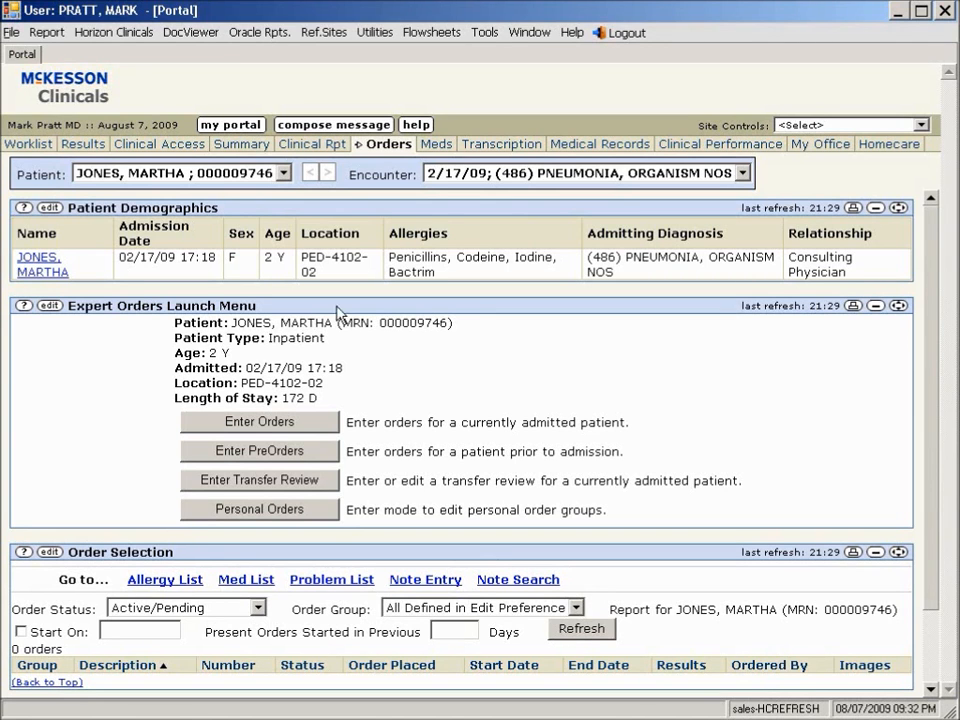
- Open order entry for the currently admitted pediatric patient and fit the order window to the screen
left_click(284, 173)
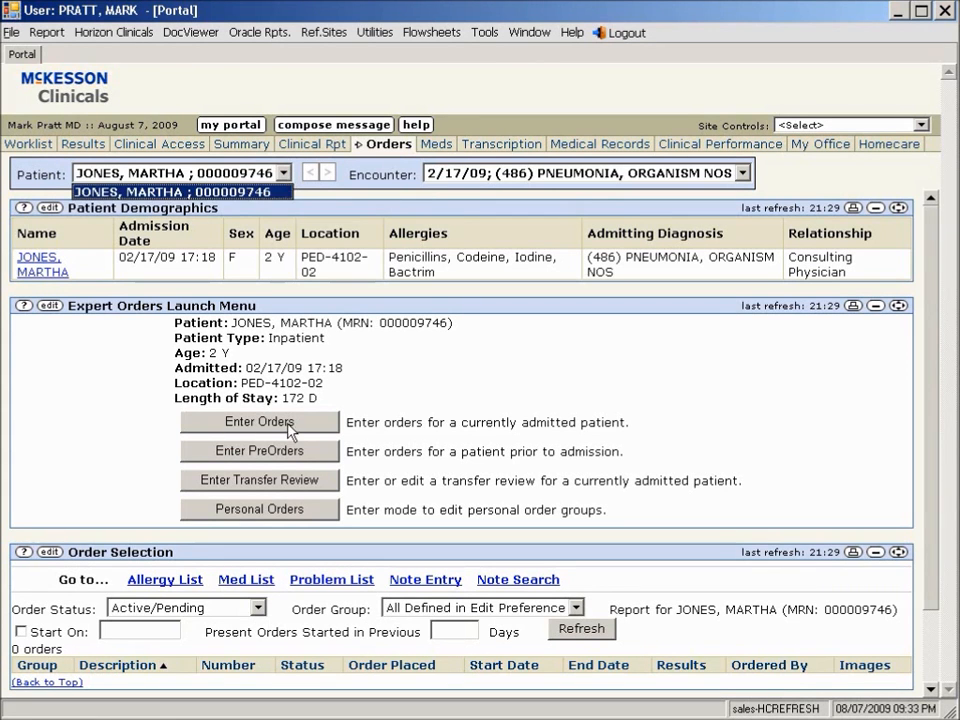
left_click(263, 424)
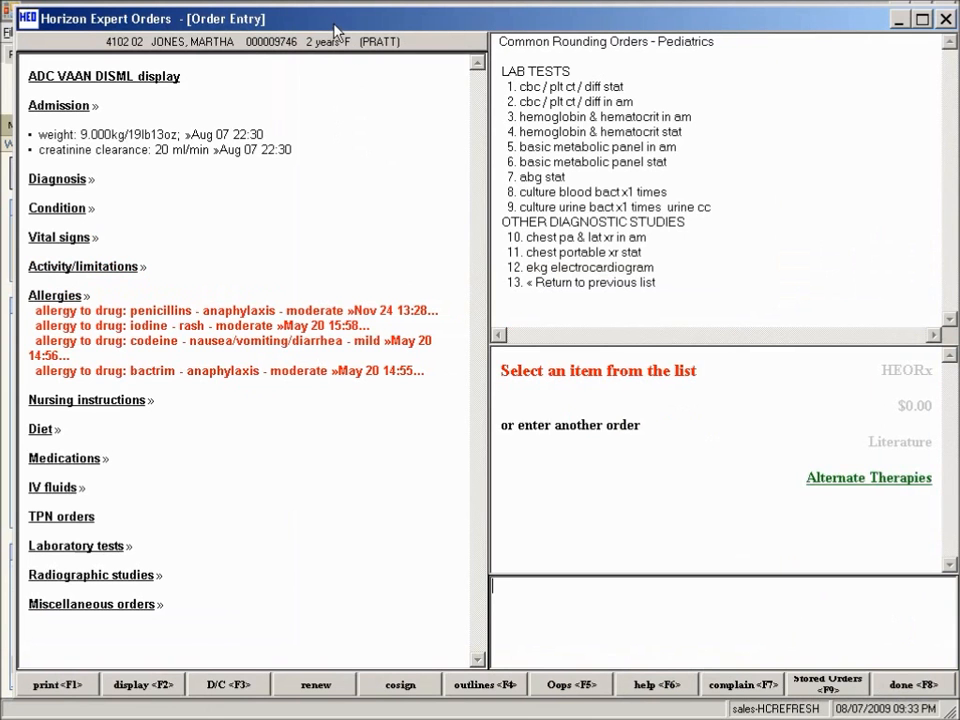
left_click_drag(330, 23, 317, 21)
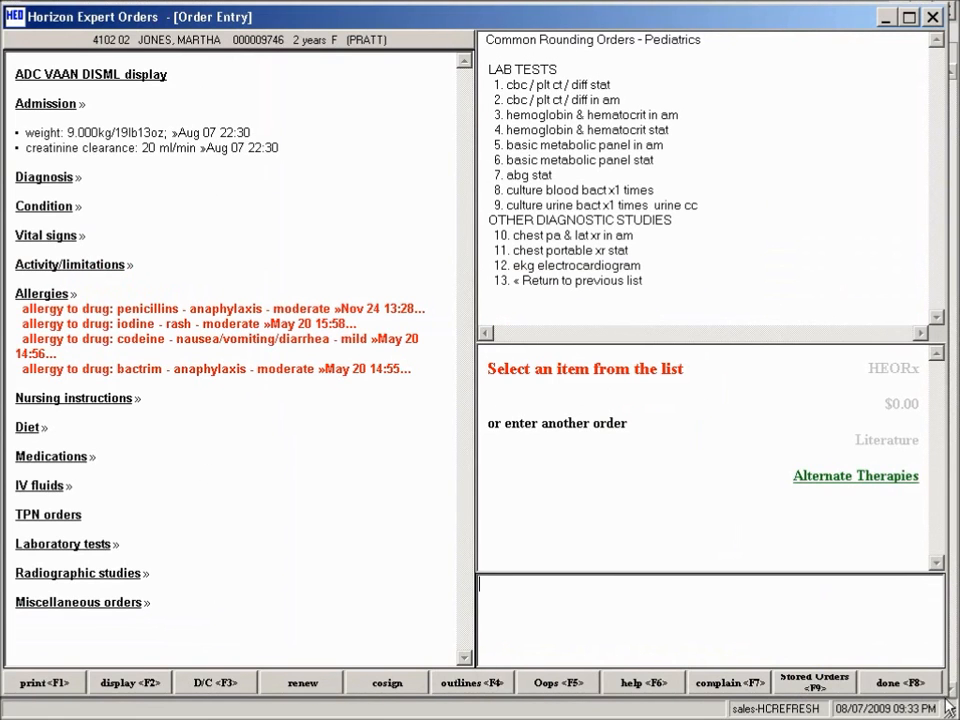
left_click_drag(942, 714, 956, 718)
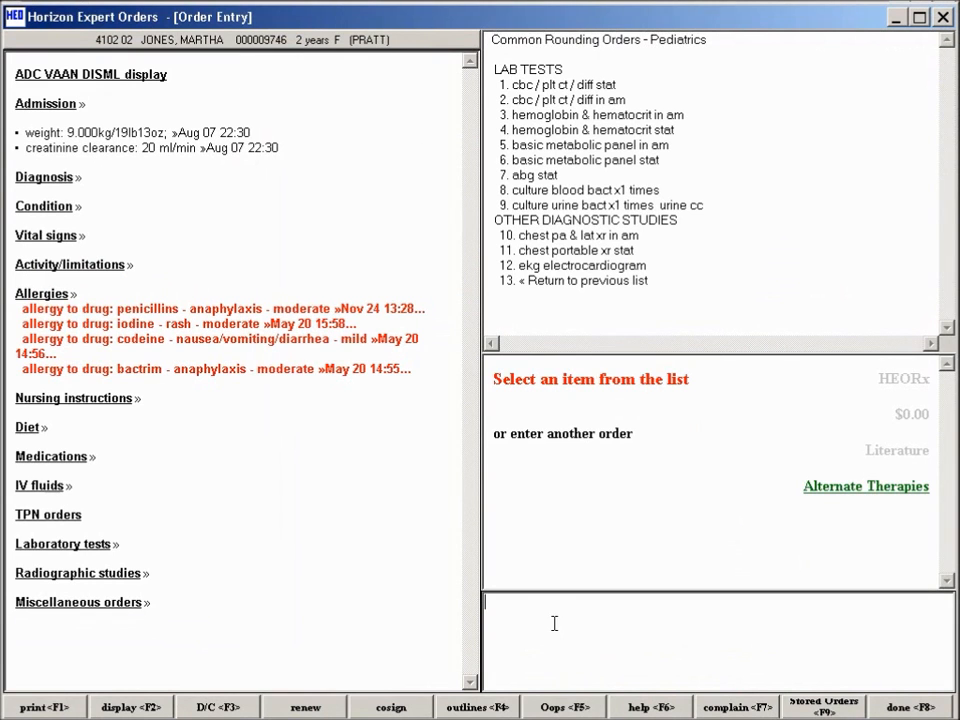
- Look up orders matching "ampic" and choose the ampicillin injection [principen] x3 days order
type("ampic")
key("Return")
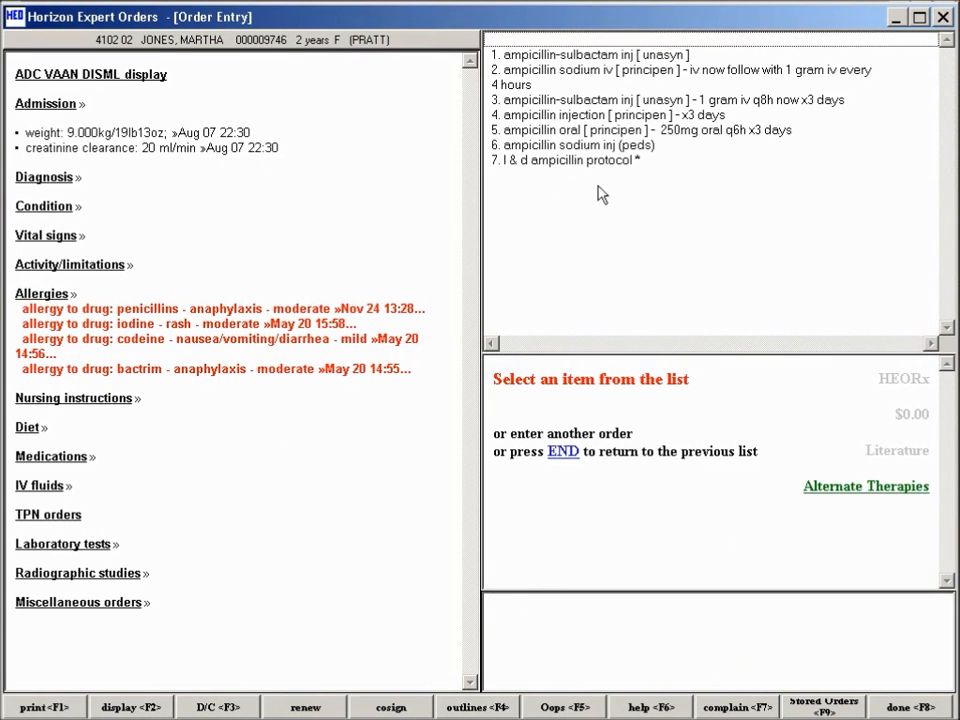
left_click(600, 114)
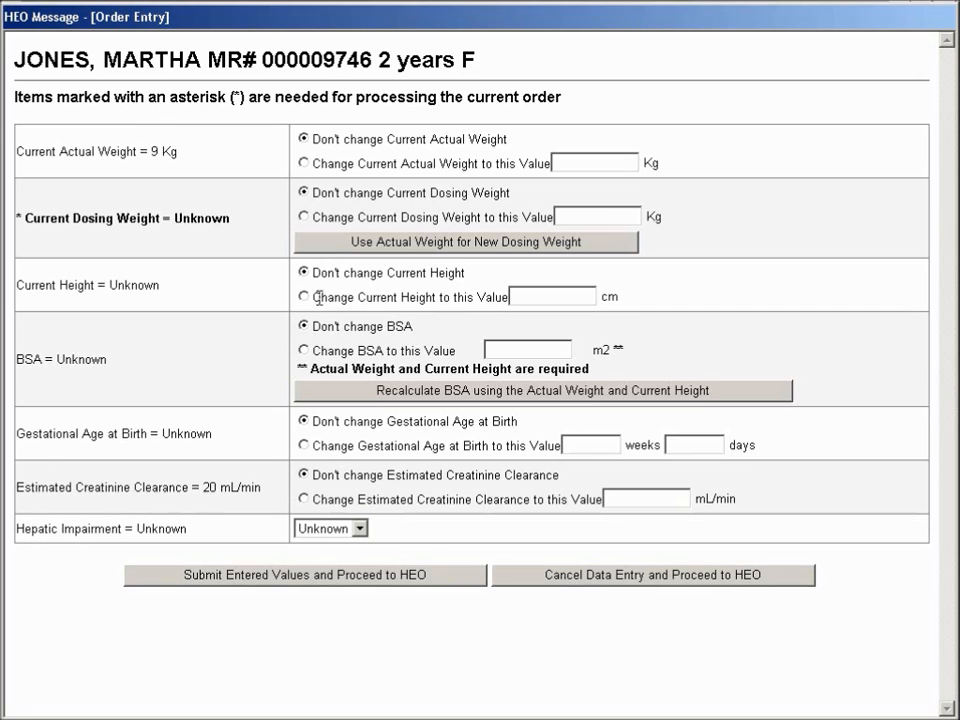
- Use the actual weight of 9 kg as the patient's new dosing weight and submit the entered values
left_click(305, 500)
left_click(304, 475)
left_click(321, 578)
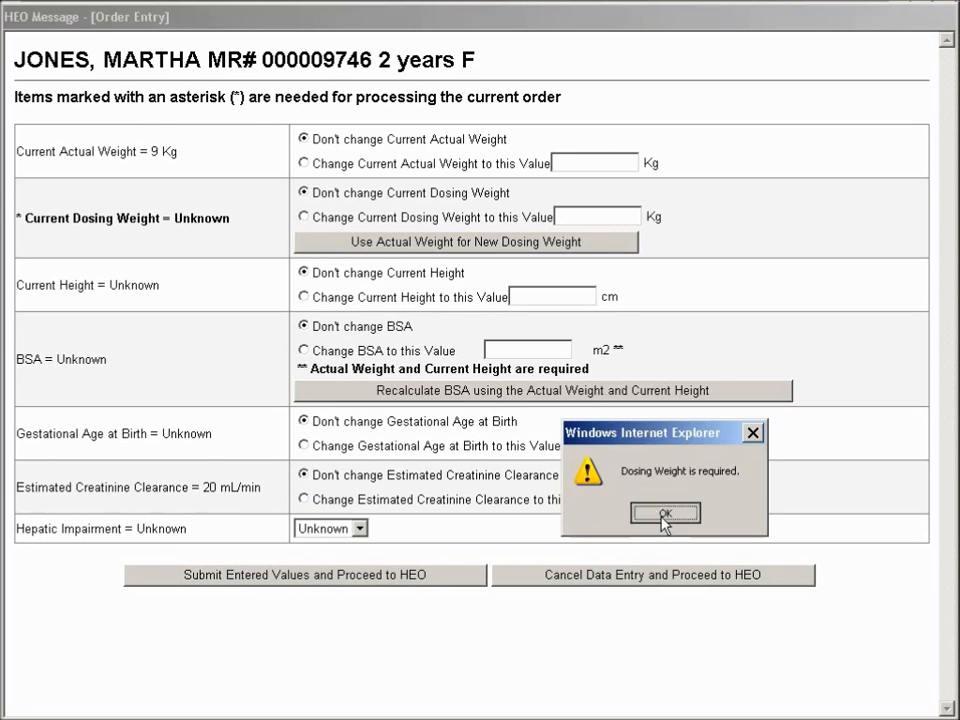
left_click(663, 514)
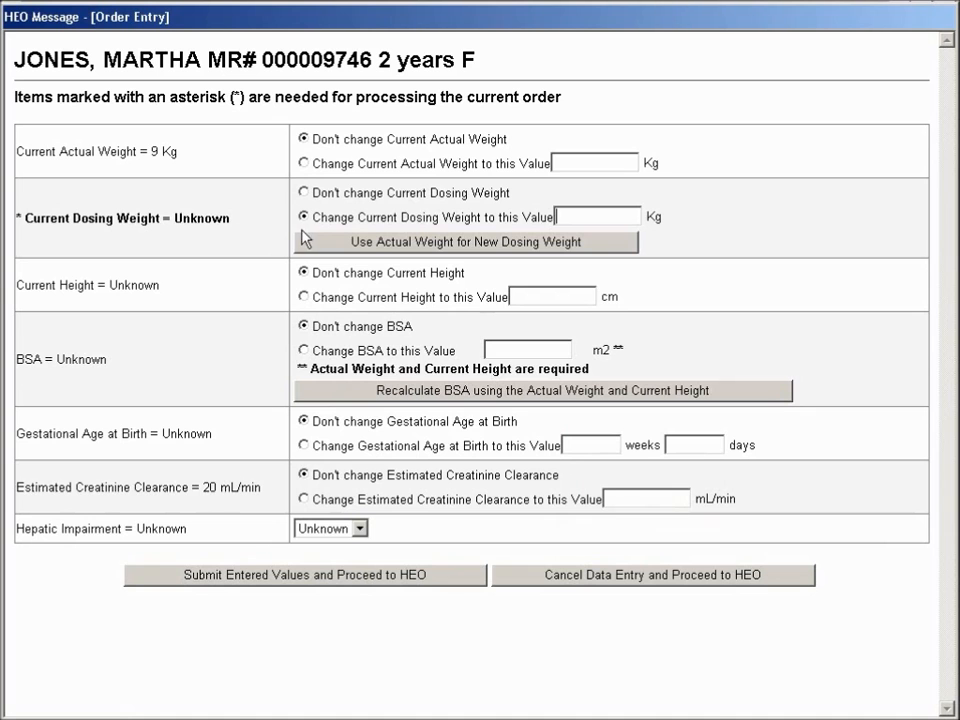
left_click(365, 244)
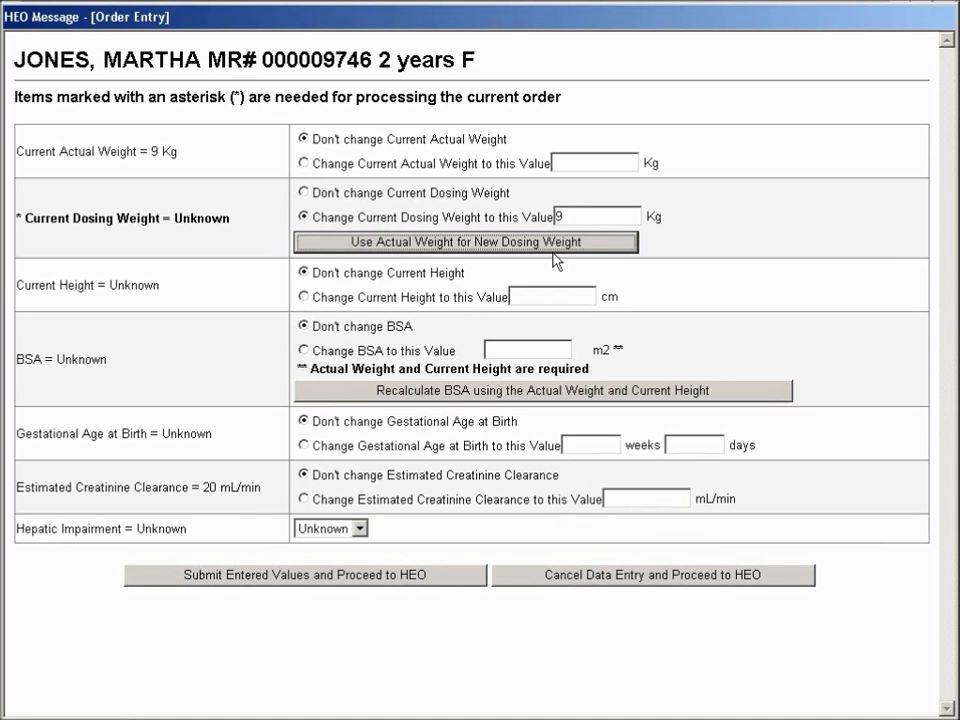
left_click(402, 578)
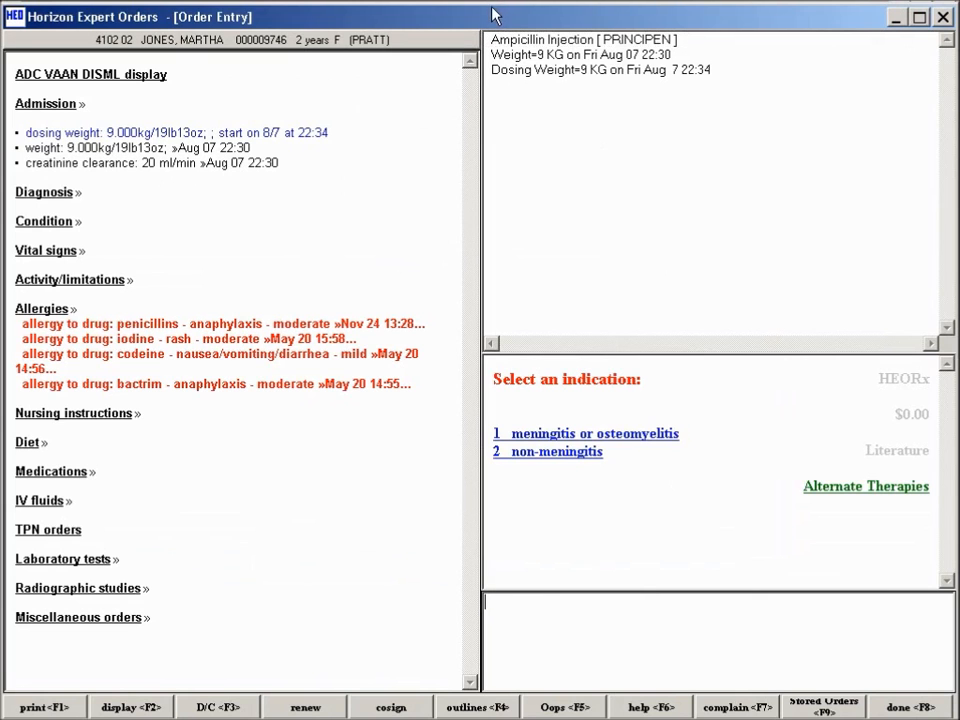
- Choose the non-meningitis indication and override the penicillin allergy warning with the reason "Previously tolerated this drug."
left_click(516, 40)
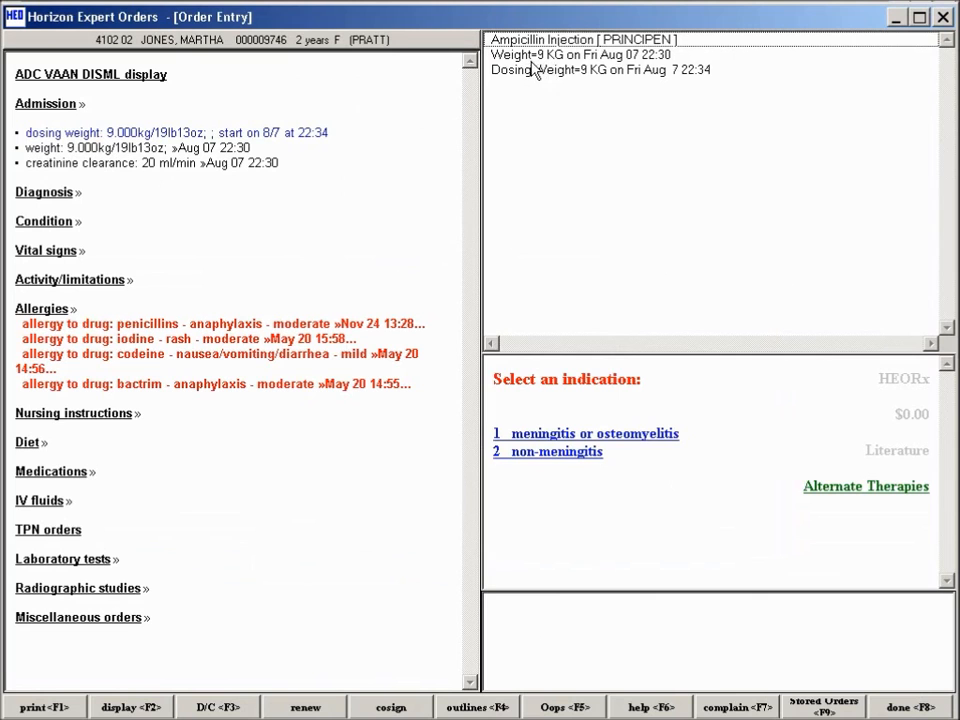
left_click(595, 480)
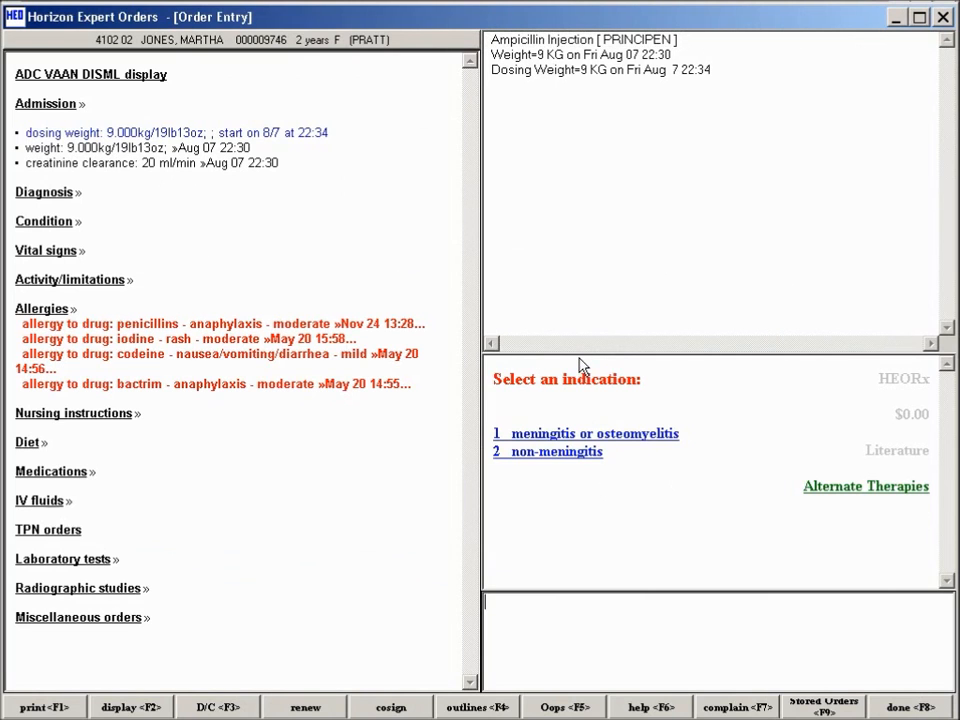
left_click(543, 433)
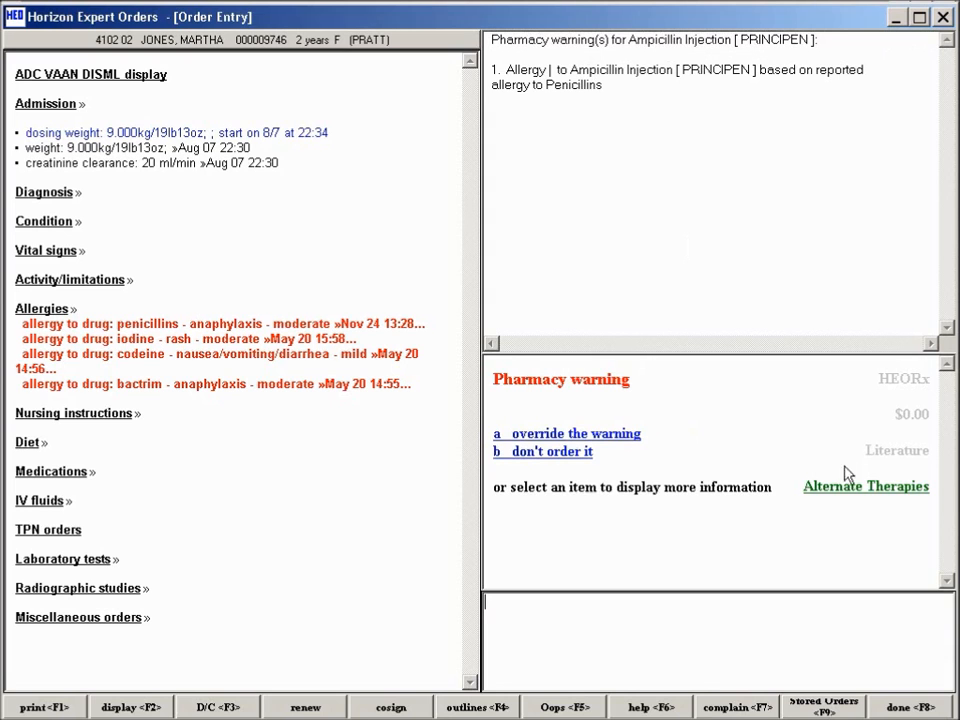
left_click(577, 438)
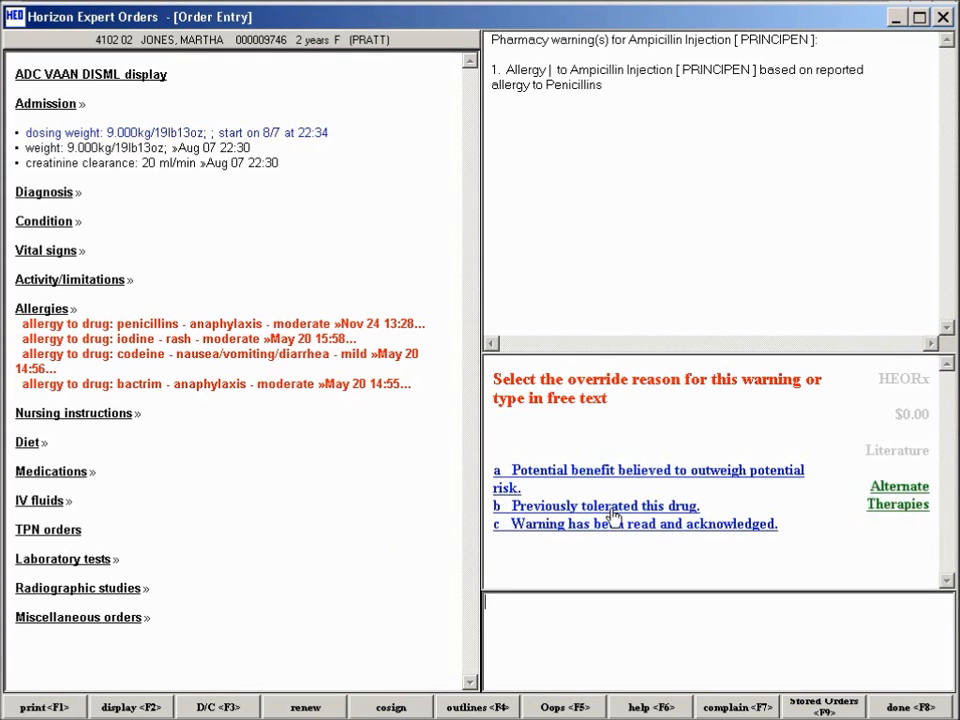
left_click(612, 508)
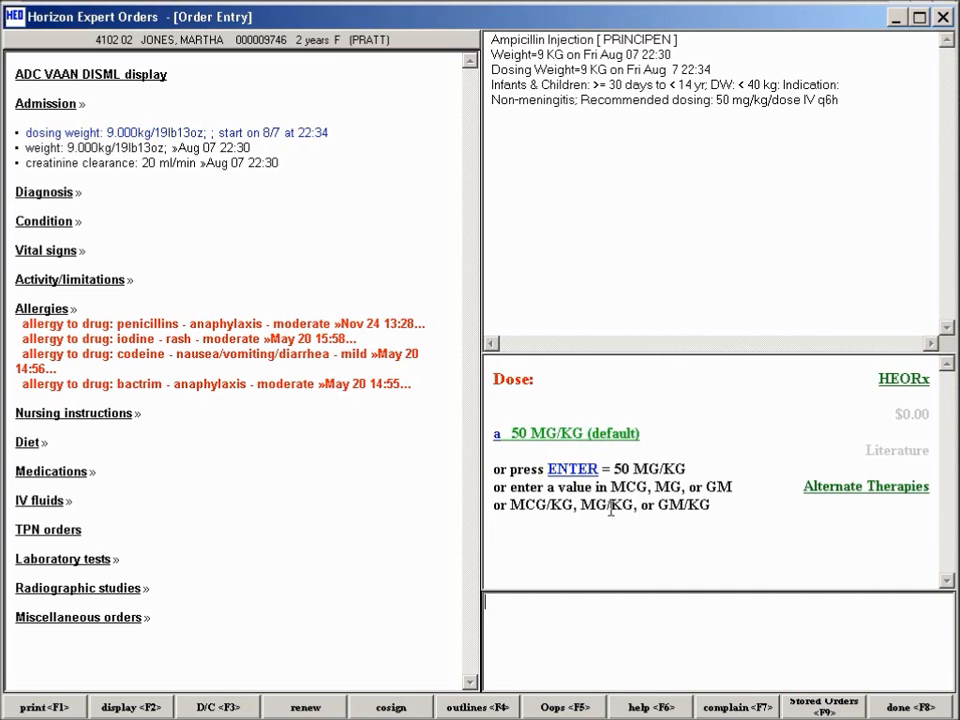
- Set the ampicillin dose to 50 mg/kg (450 mg), the route to IV and the frequency to Q6H
left_click(583, 212)
left_click(539, 433)
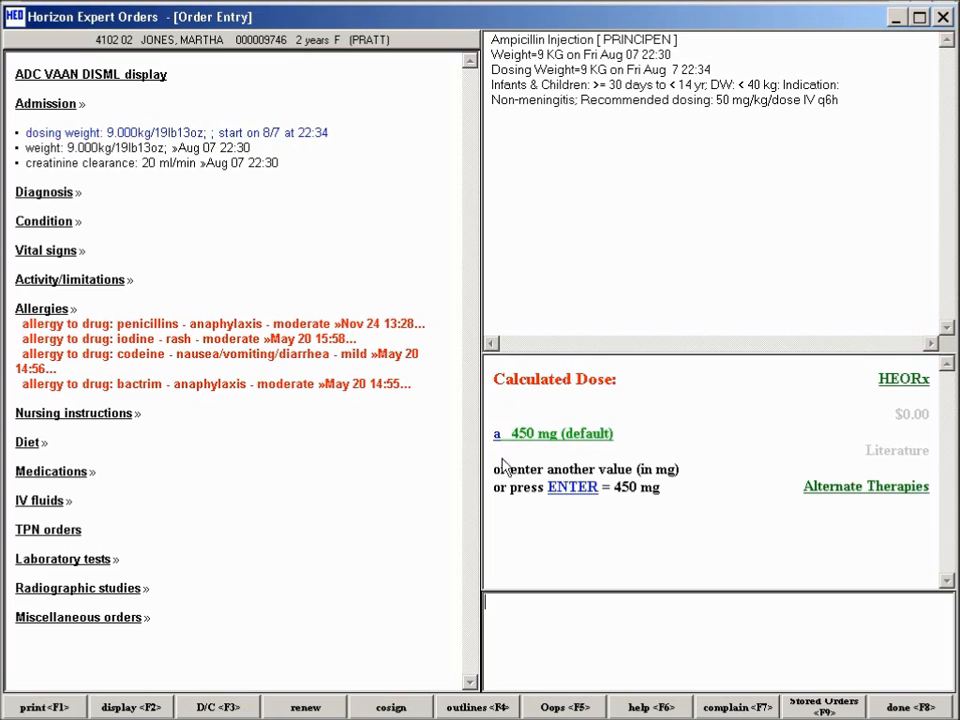
left_click(555, 437)
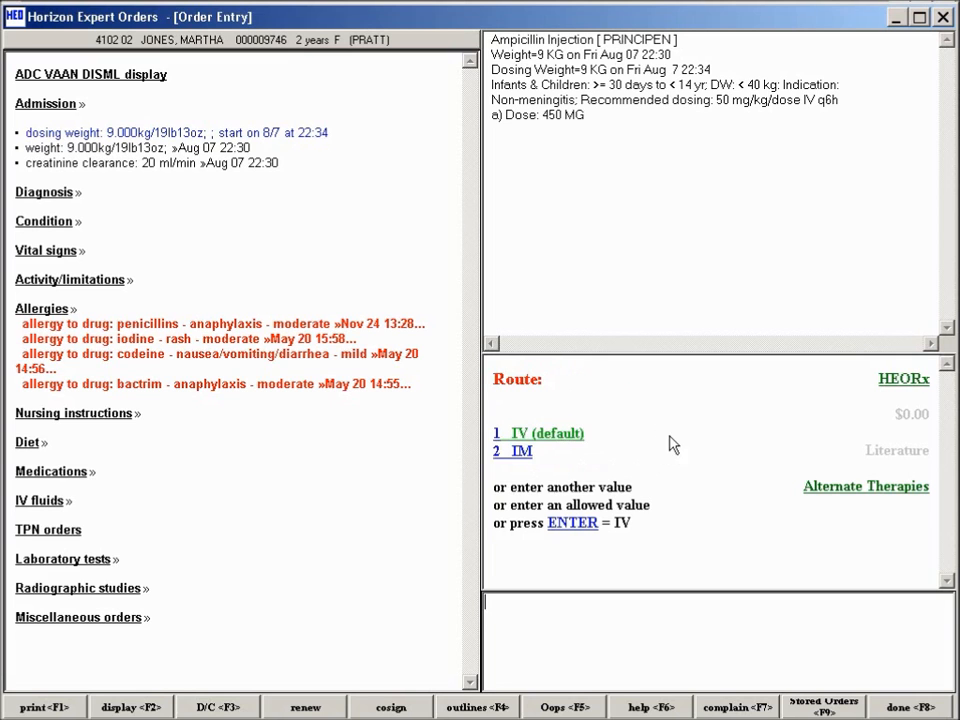
left_click(570, 437)
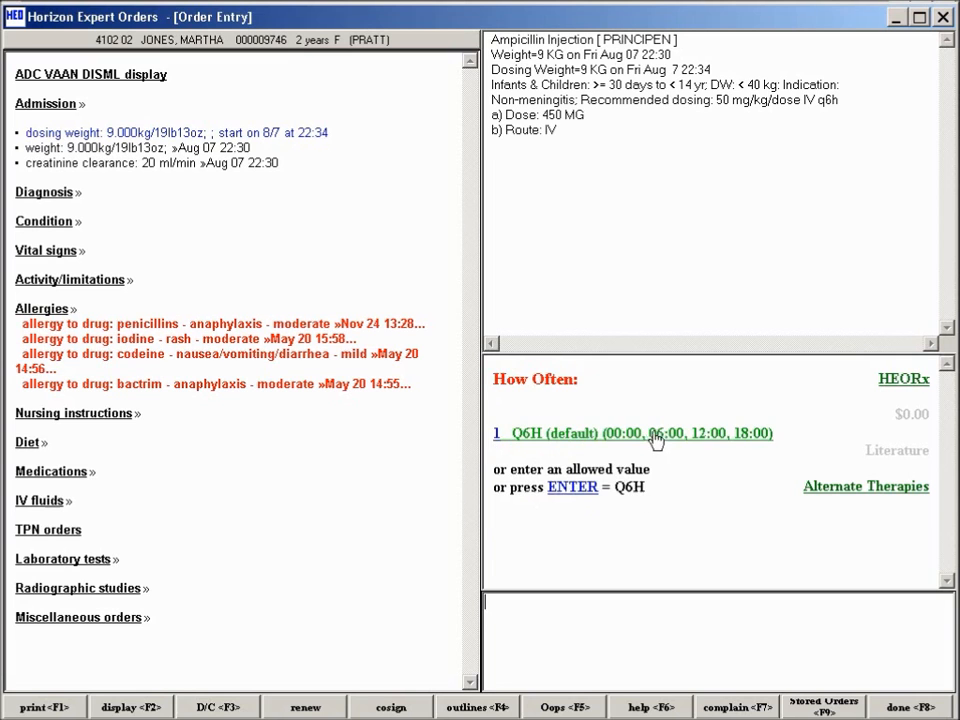
left_click(613, 438)
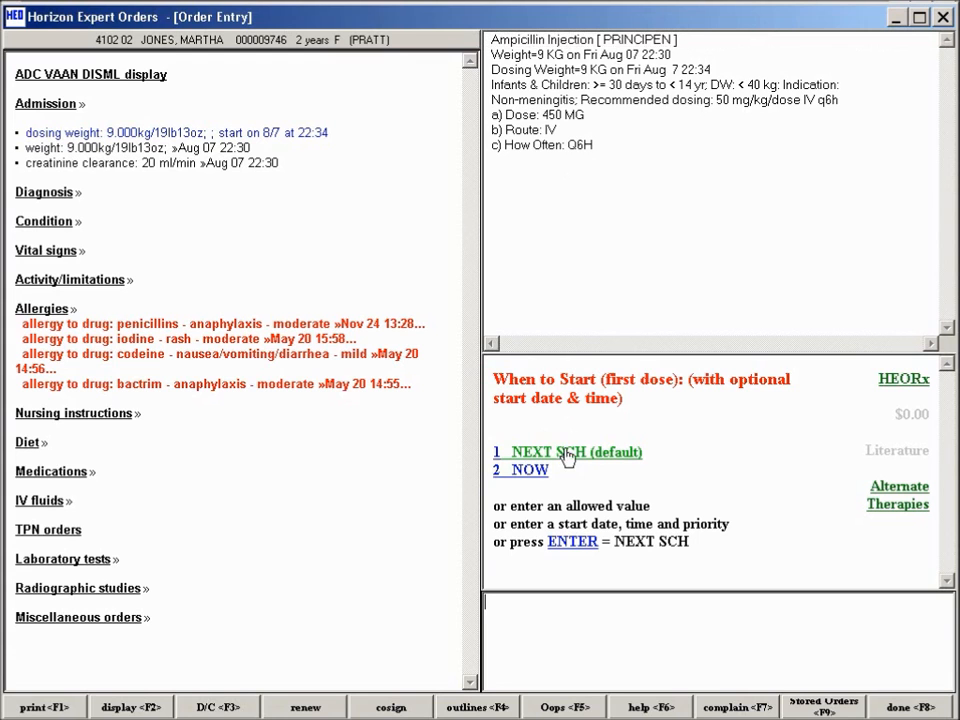
- Reopen the ampicillin order's frequency and look through the list of allowed values
left_click(563, 148)
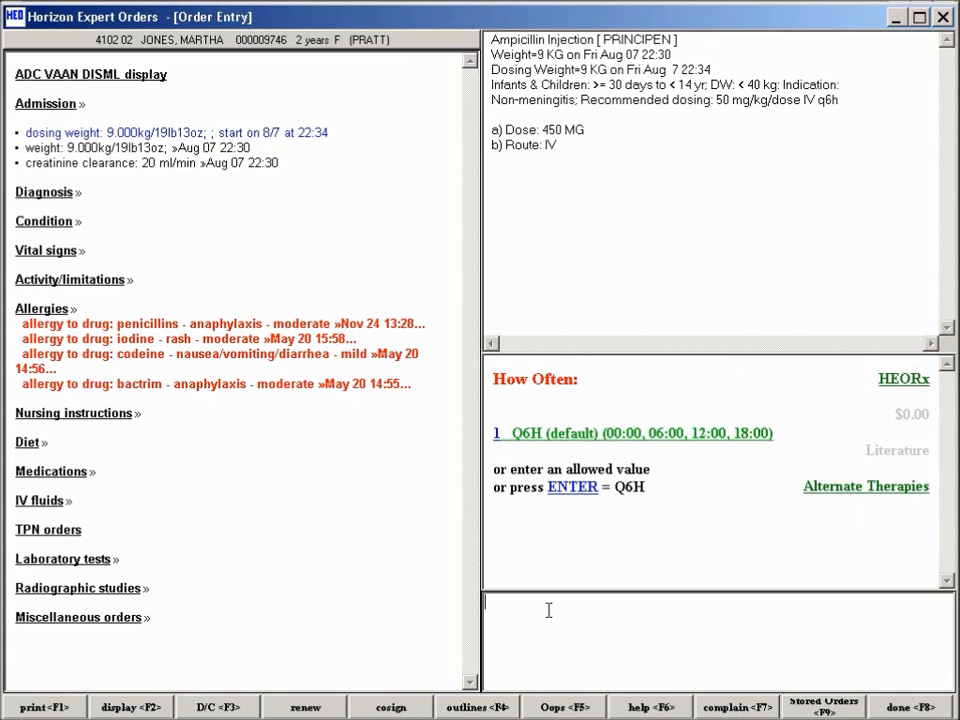
type("?")
key("Return")
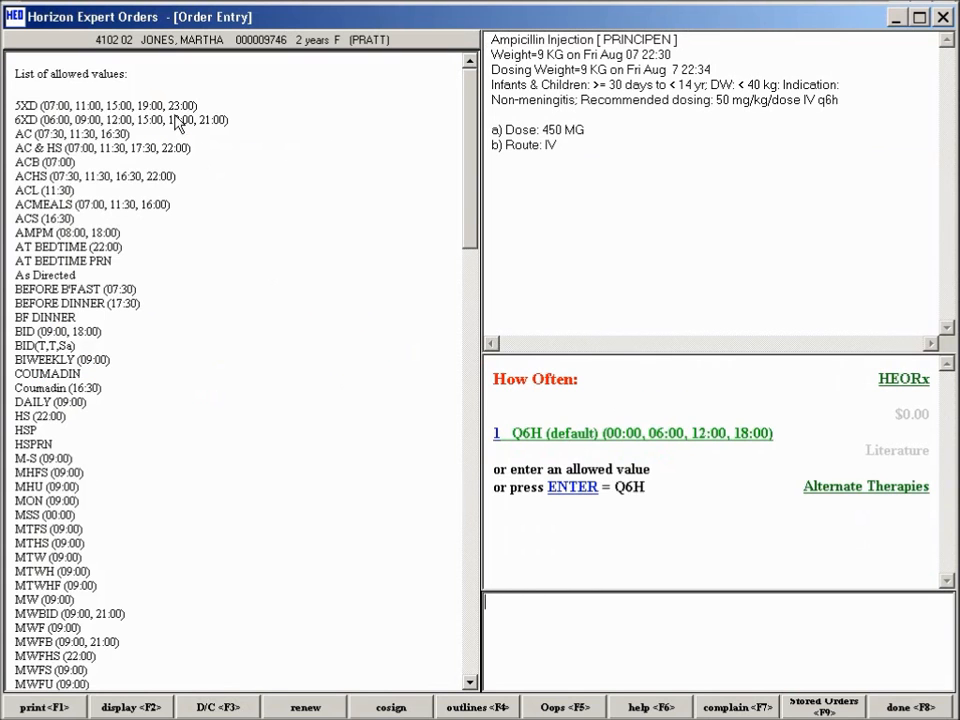
left_click(468, 653)
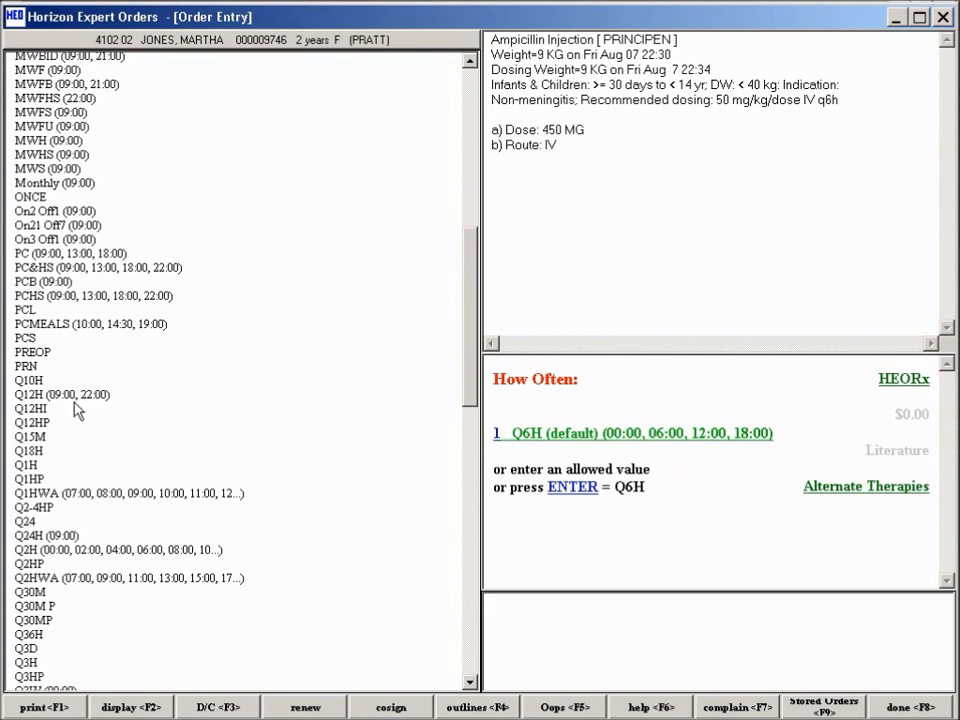
- Complete the ampicillin order with frequency Q6H, first dose at NEXT SCH and no comments
left_click(578, 443)
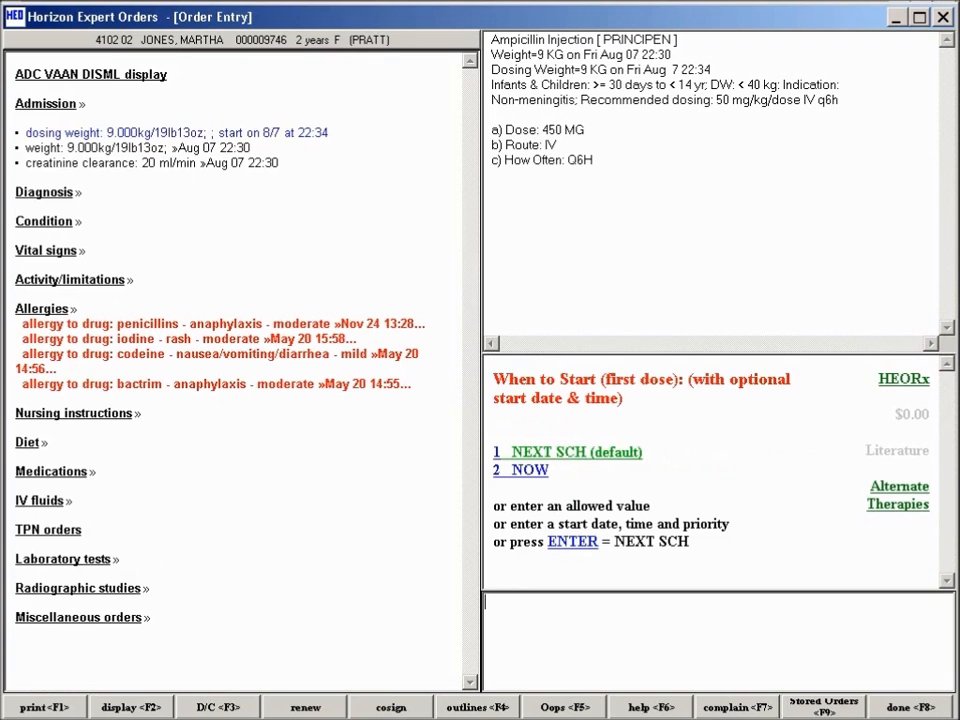
left_click(568, 451)
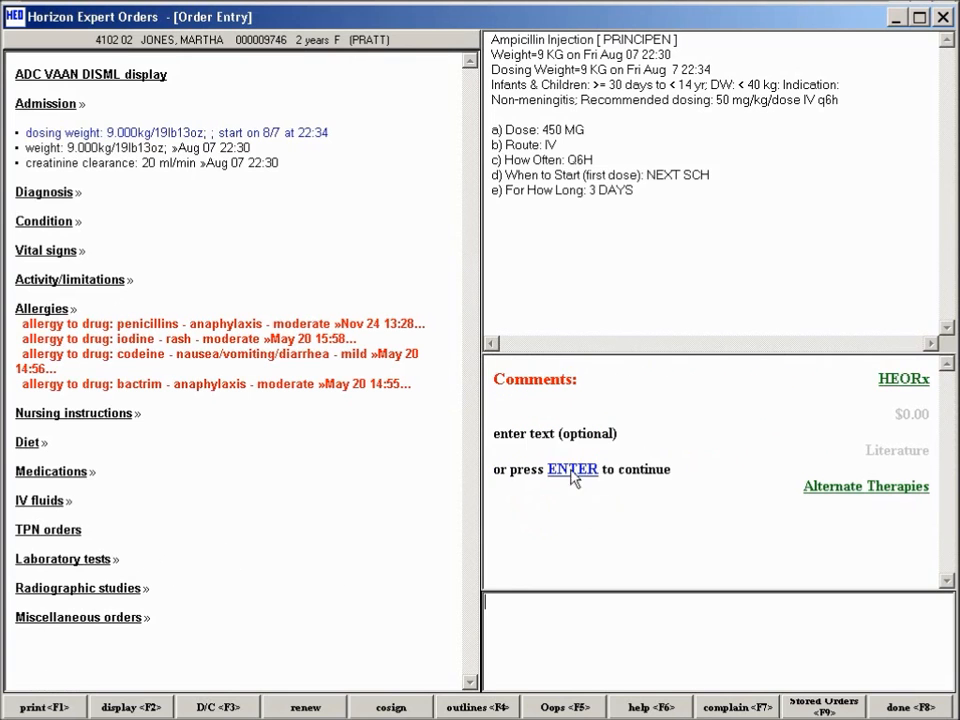
left_click(575, 469)
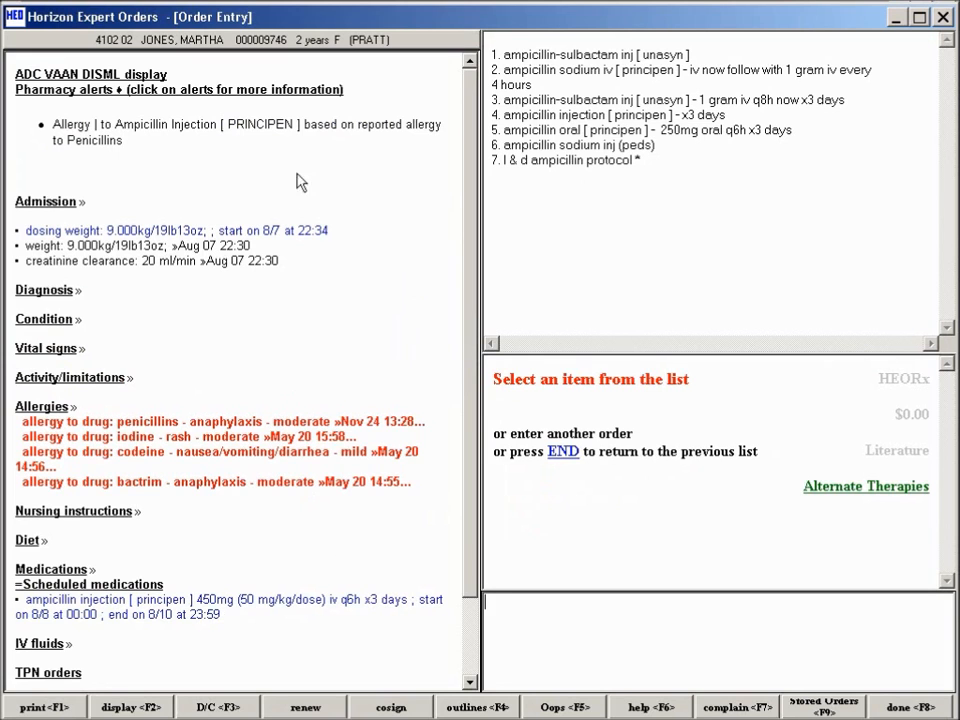
- Review the dosing region details of the new ampicillin injection order and close its options
left_click(268, 608)
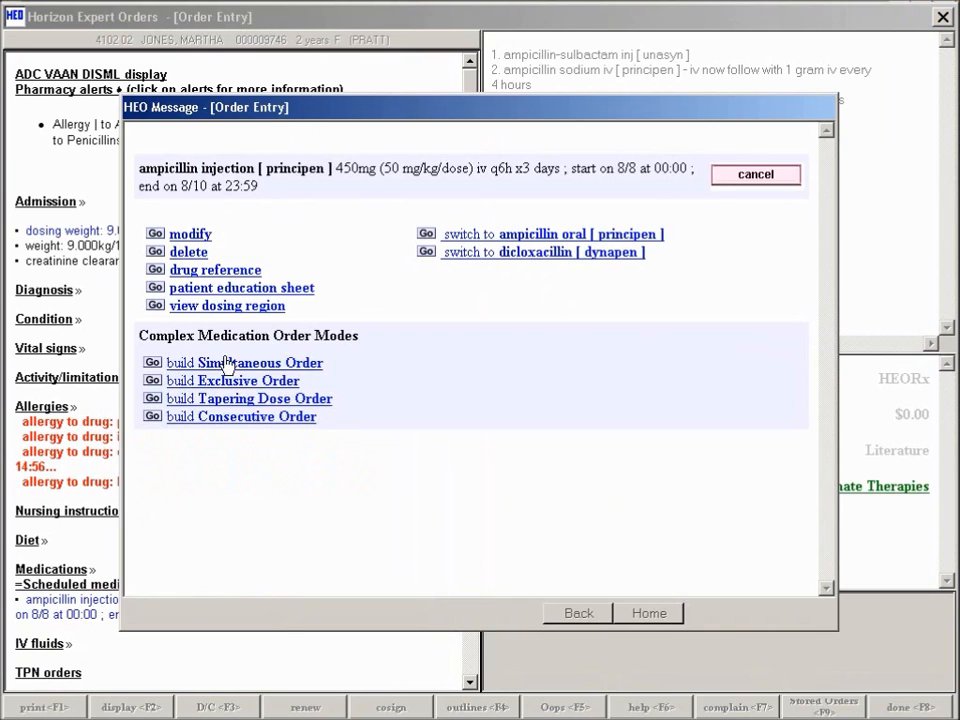
left_click(214, 306)
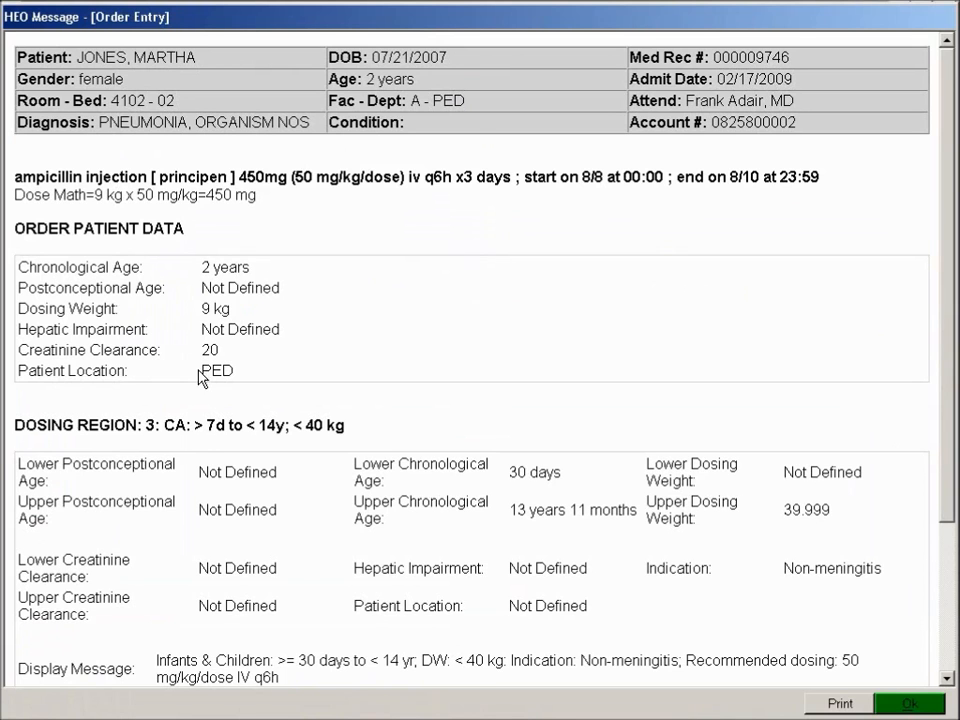
scroll(212, 403, "down", 2)
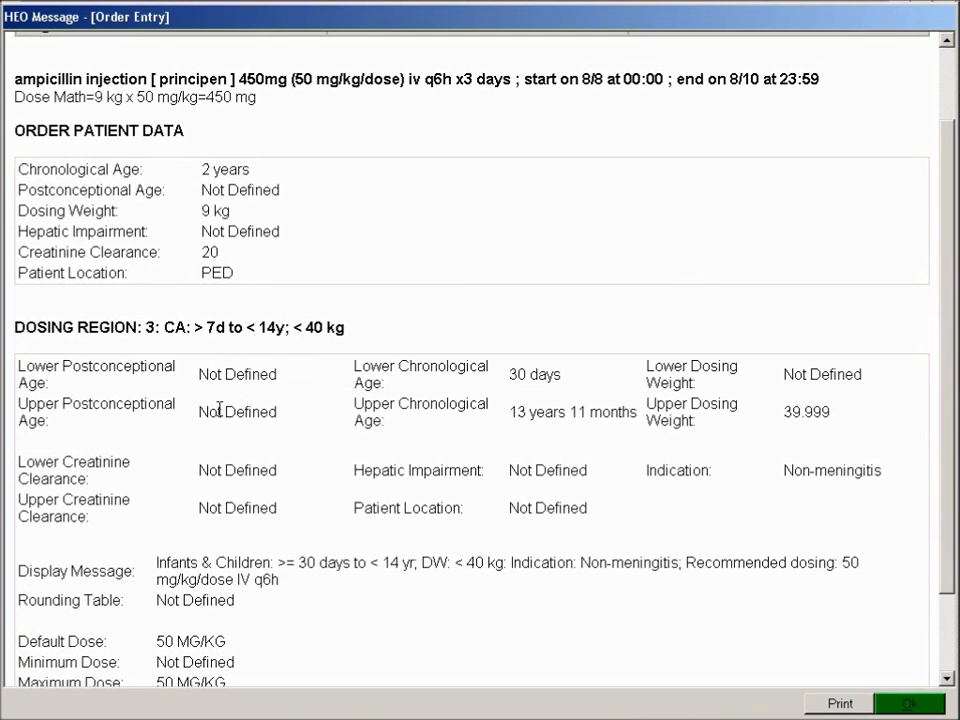
scroll(249, 553, "down", 1)
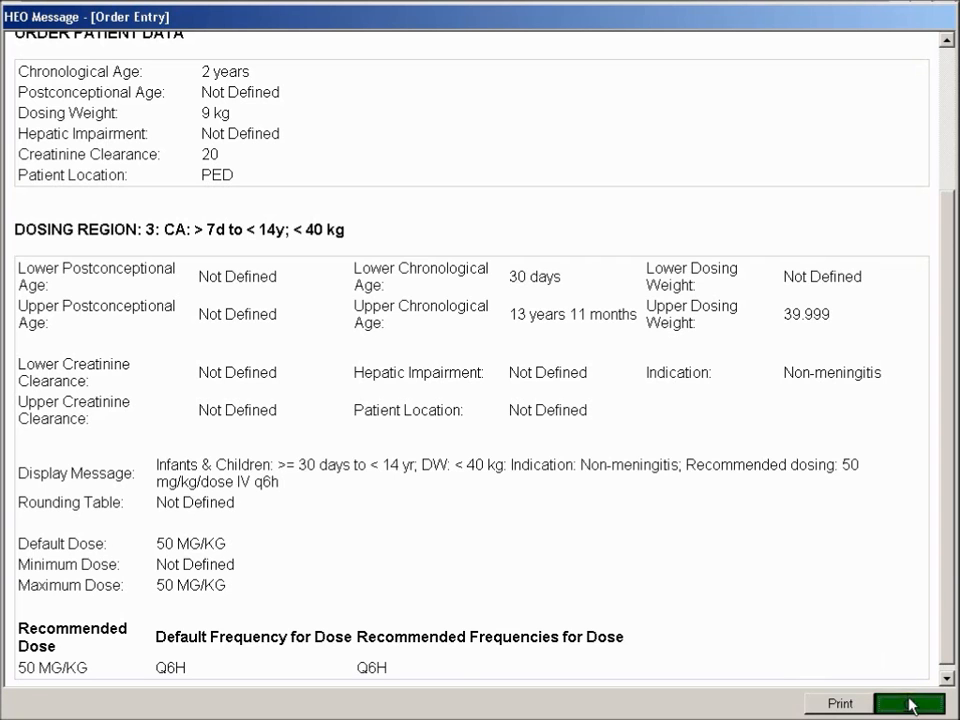
key("Return")
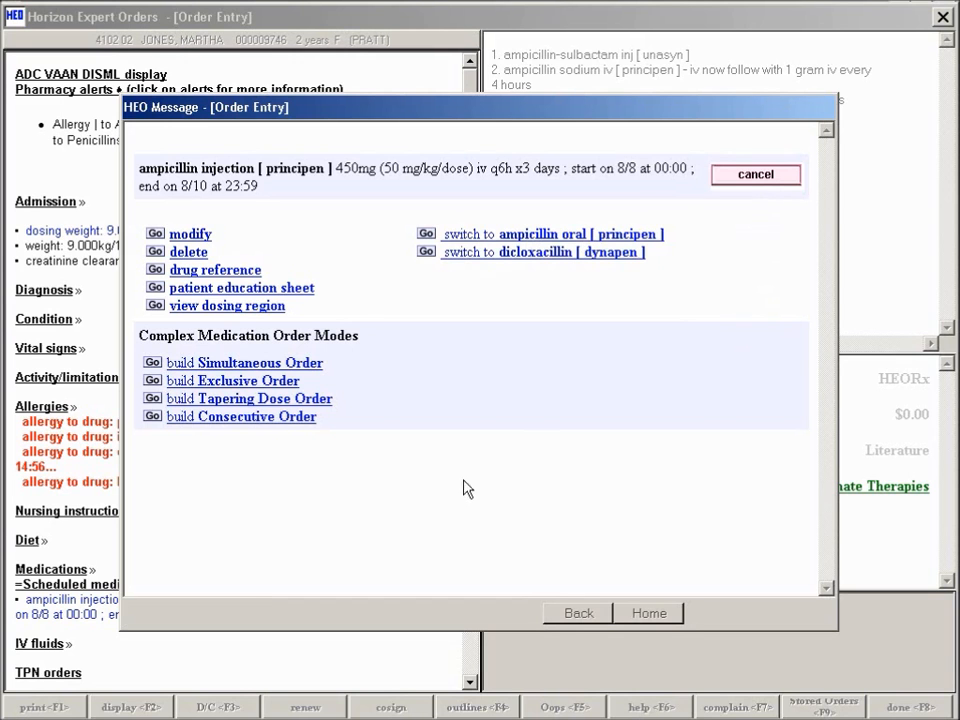
left_click(755, 177)
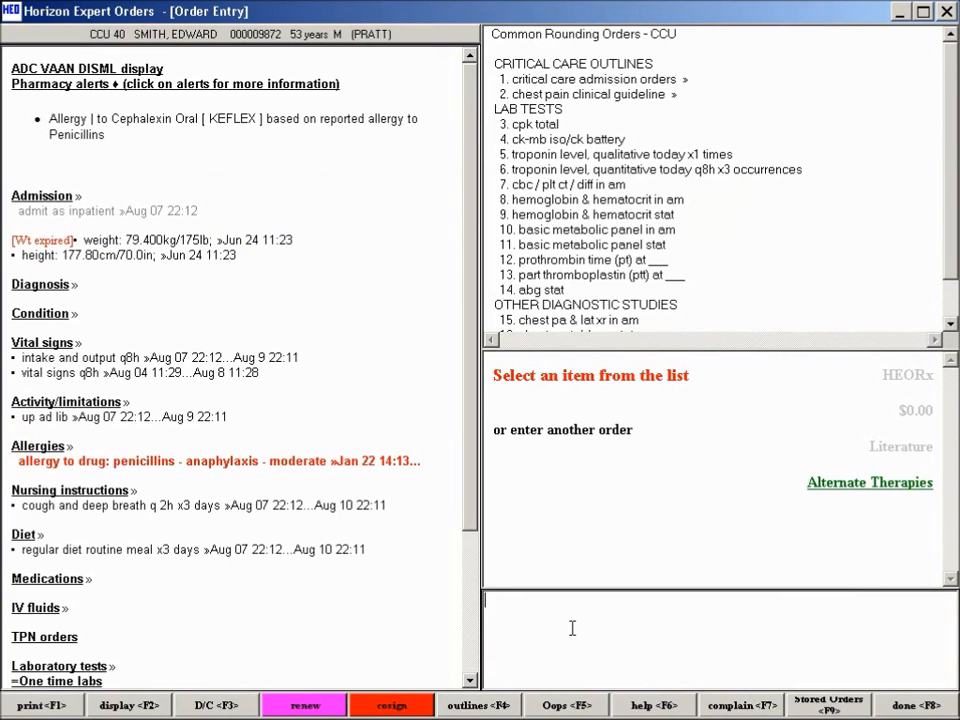
- For the CCU patient, enter "metoprolol 5 mg iv stat once" and order metoprolol inj [lopressor] 5mg iv stat
type("metoprolol 5 mg iv stat once")
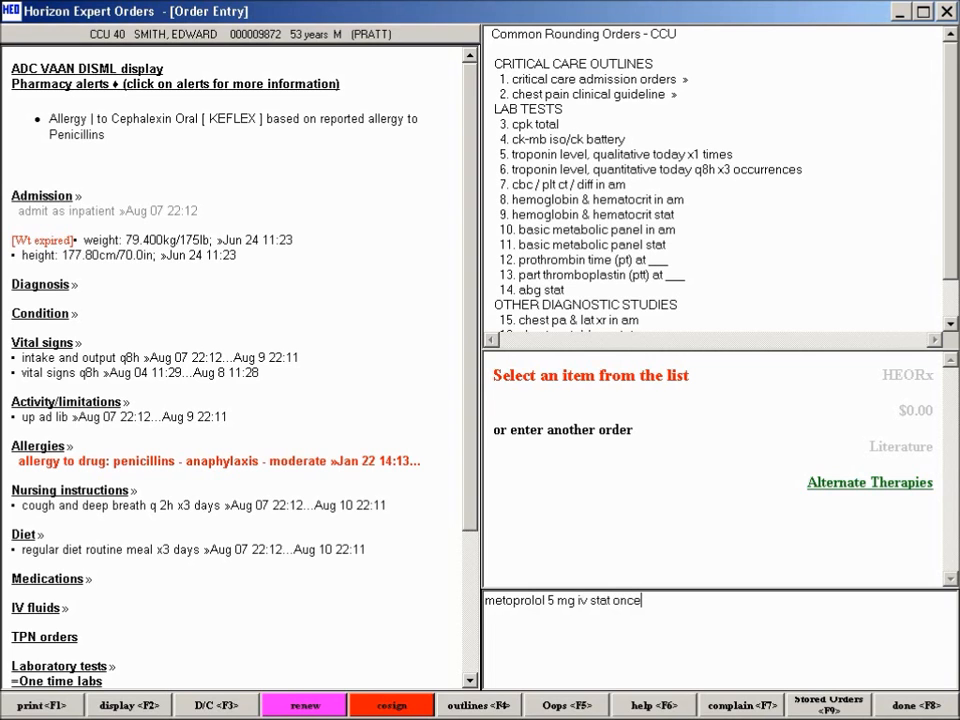
key("Return")
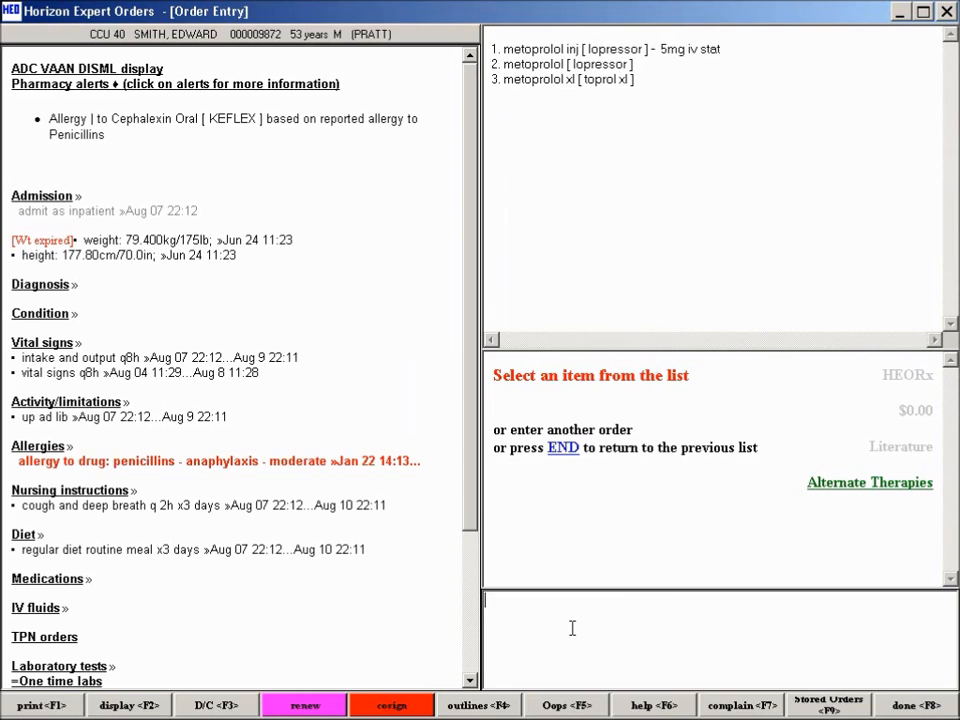
left_click(711, 50)
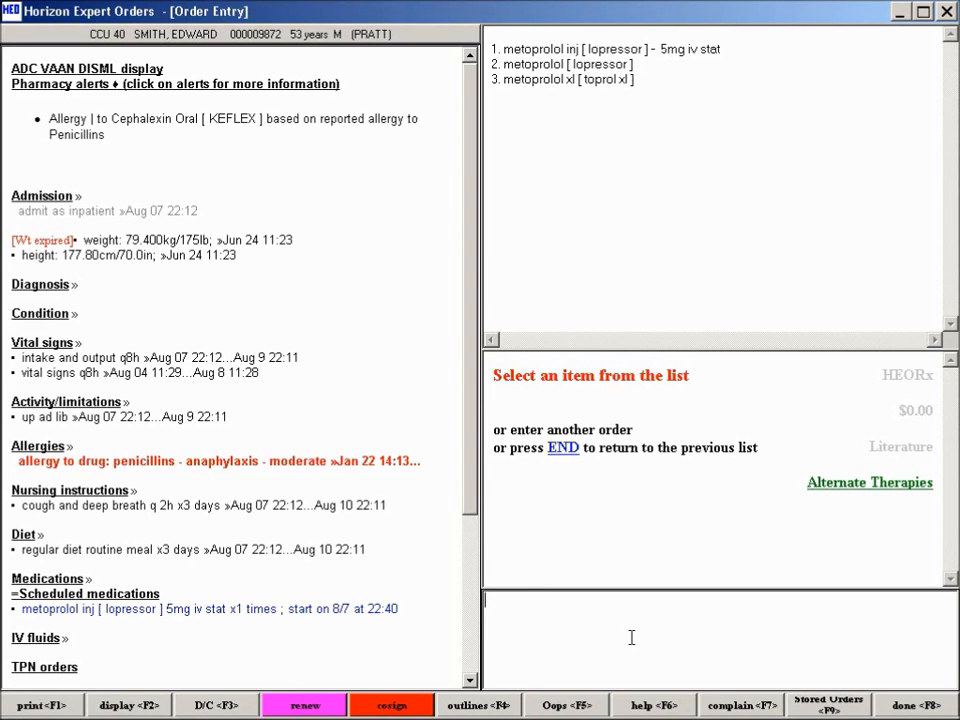
- Search for "predni" and order prednisone oral [deltasone] 40 mg DAILY, starting NEXT SCH, for 3 DAYS
type("predni")
key("Return")
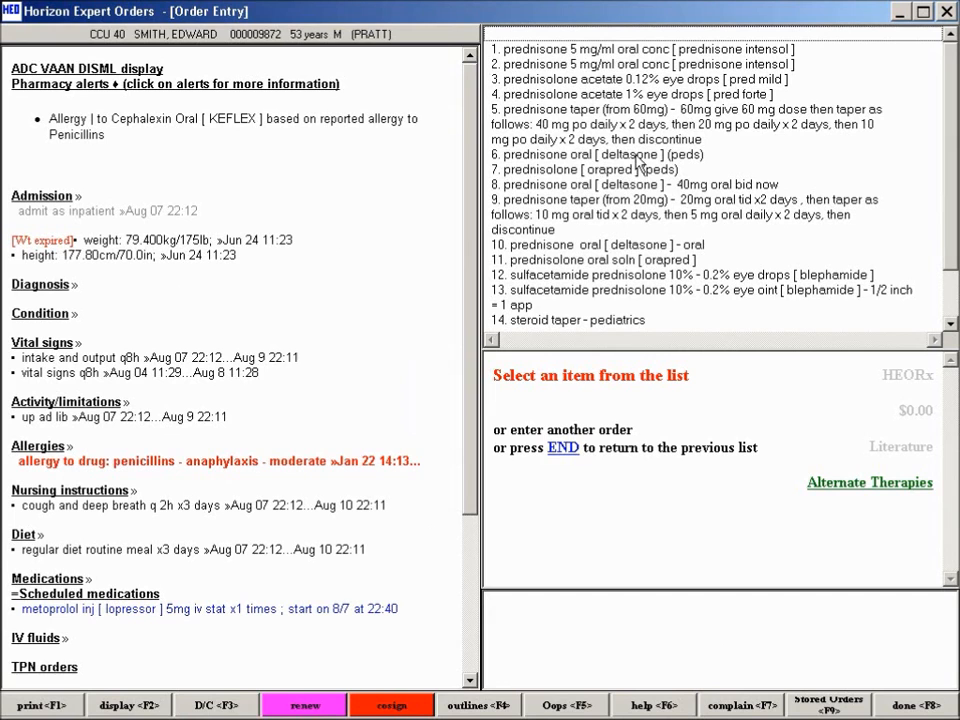
left_click(656, 246)
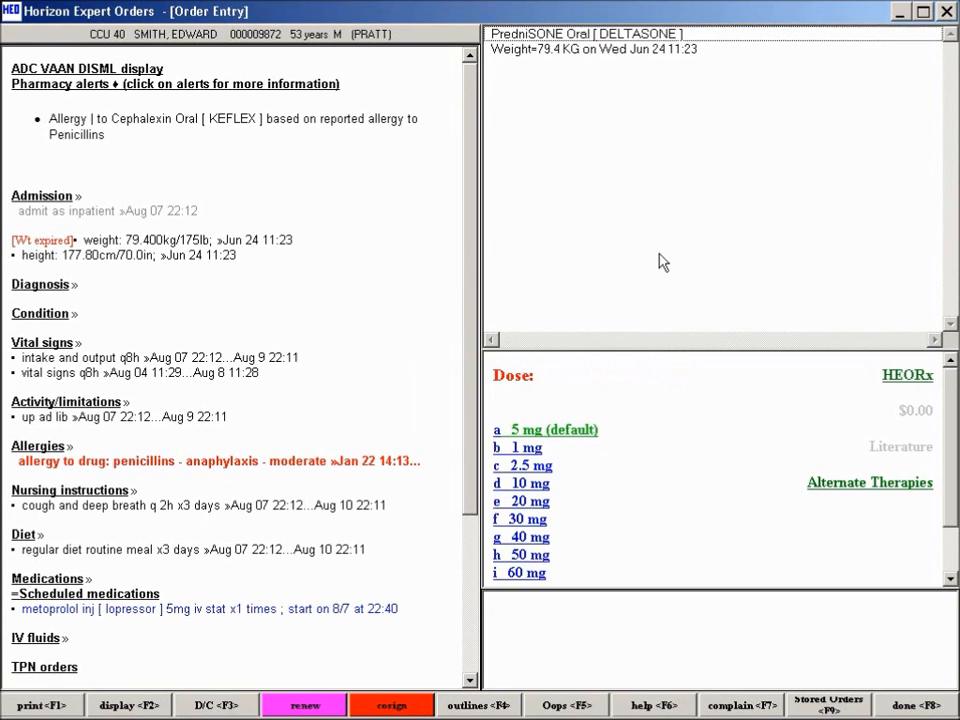
left_click(537, 545)
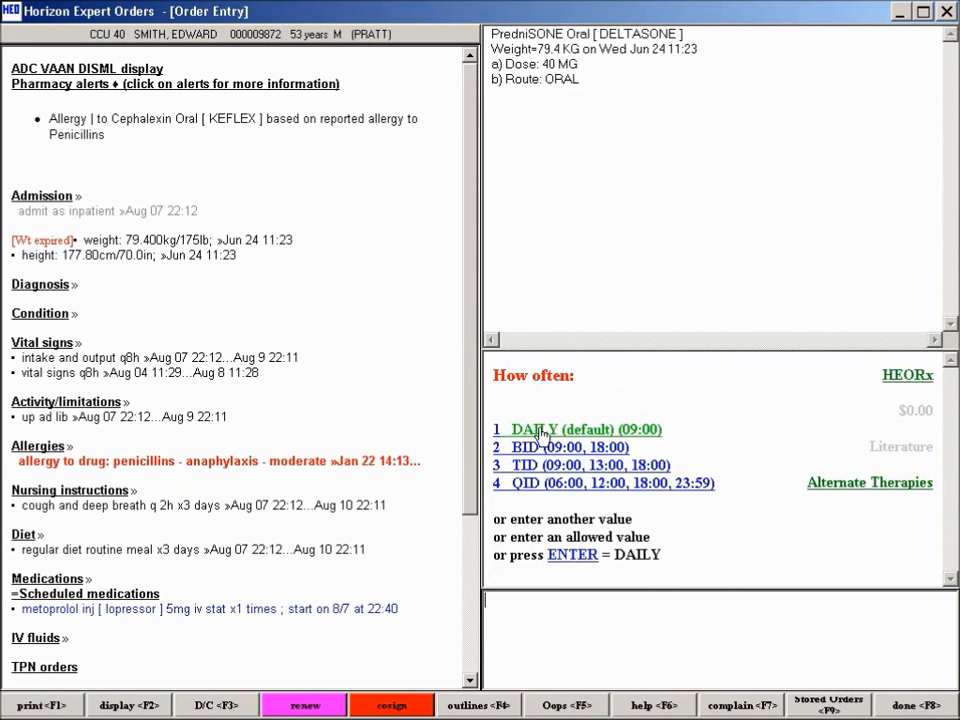
left_click(536, 368)
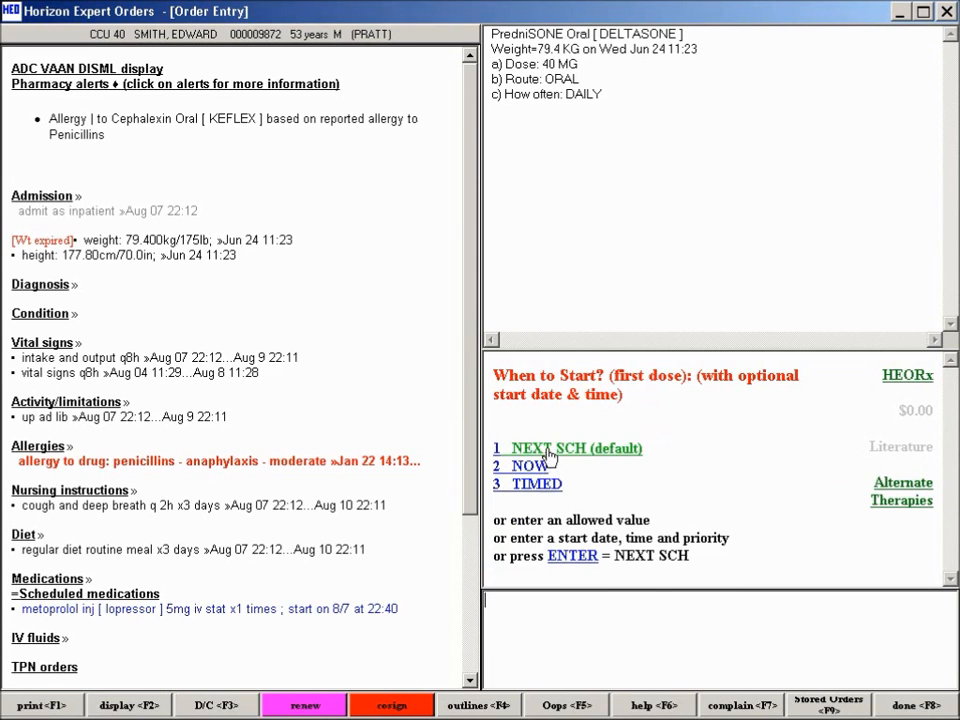
left_click(540, 449)
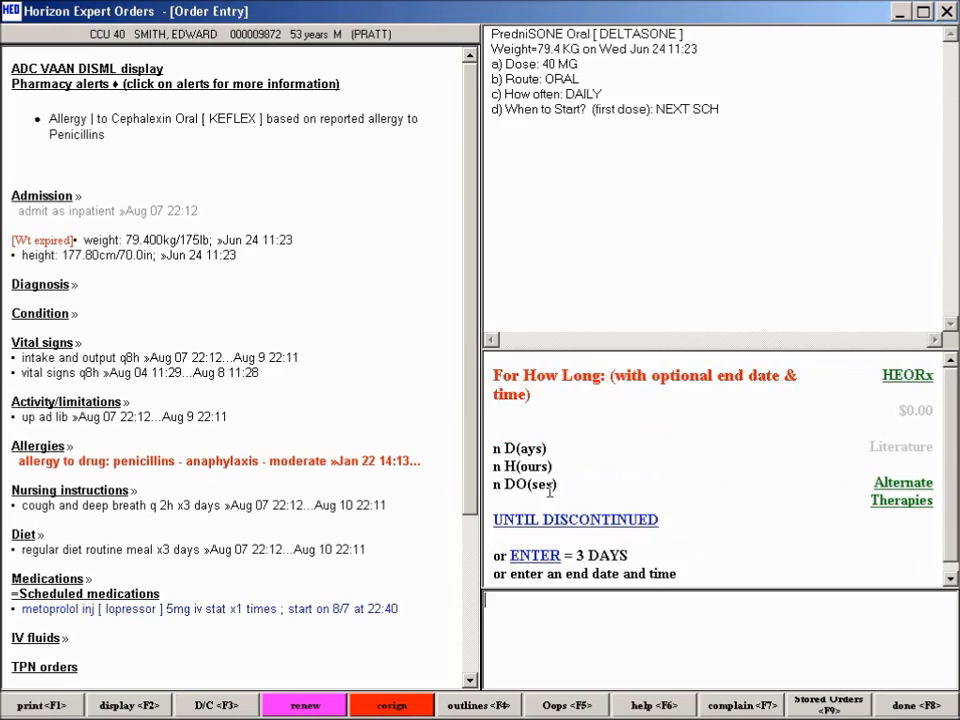
left_click(545, 557)
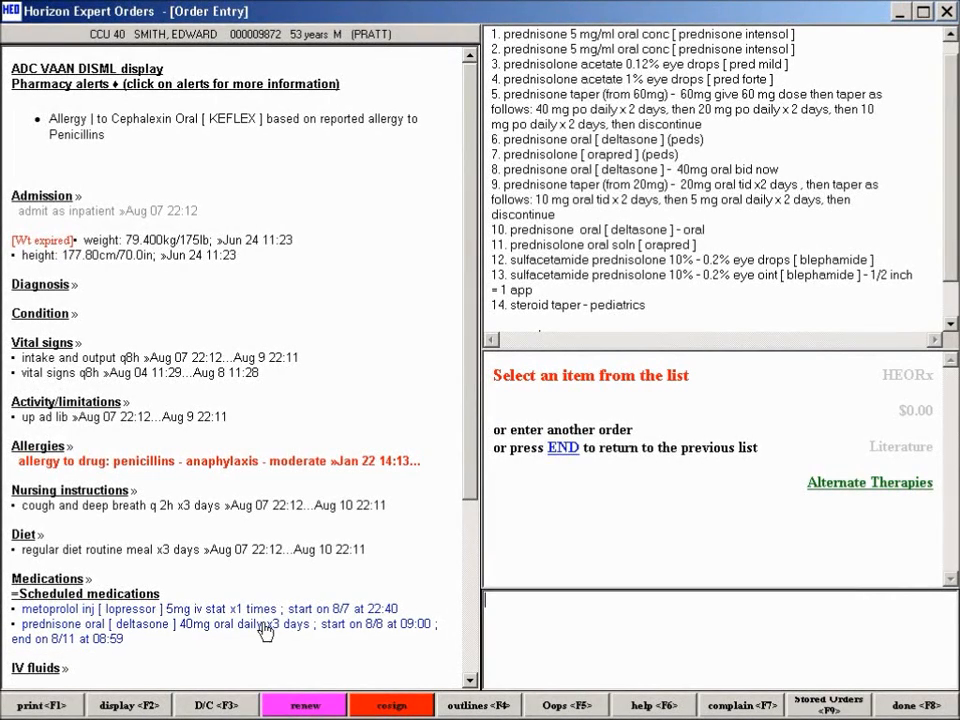
- Build a Tapering Dose Order from the 40 mg prednisone order, with a first taper of 30 mg daily for 3 days
left_click(257, 628)
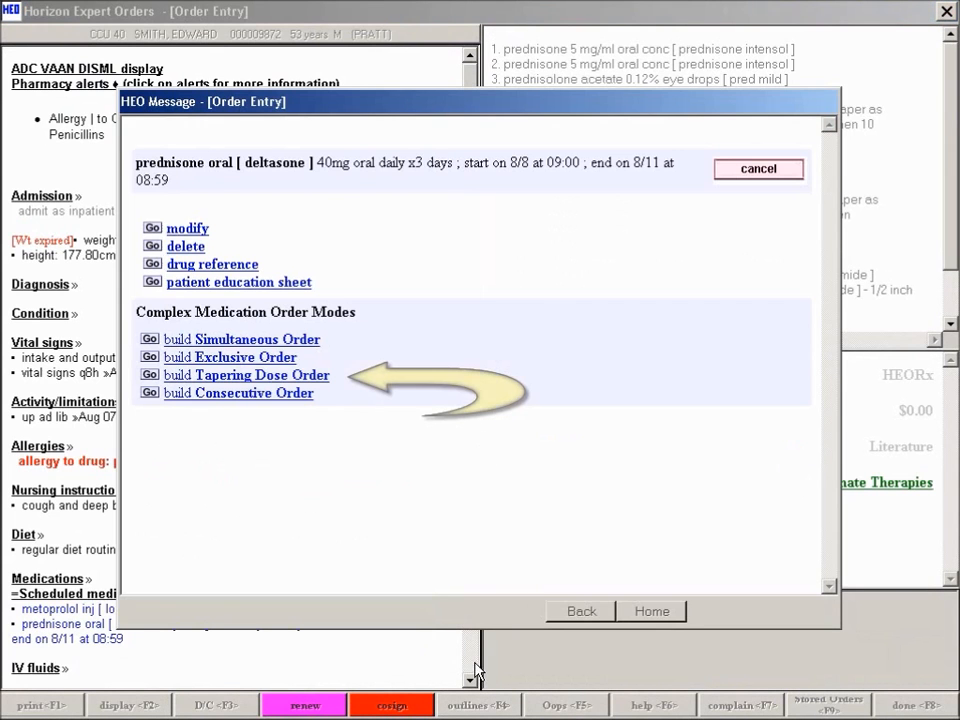
left_click(256, 378)
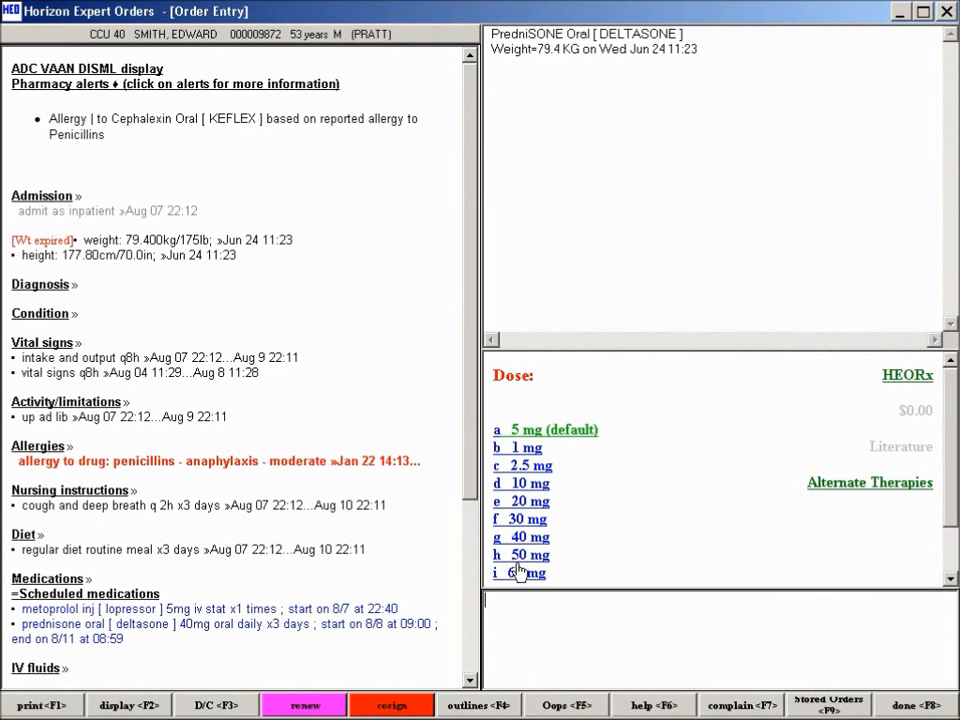
left_click(528, 520)
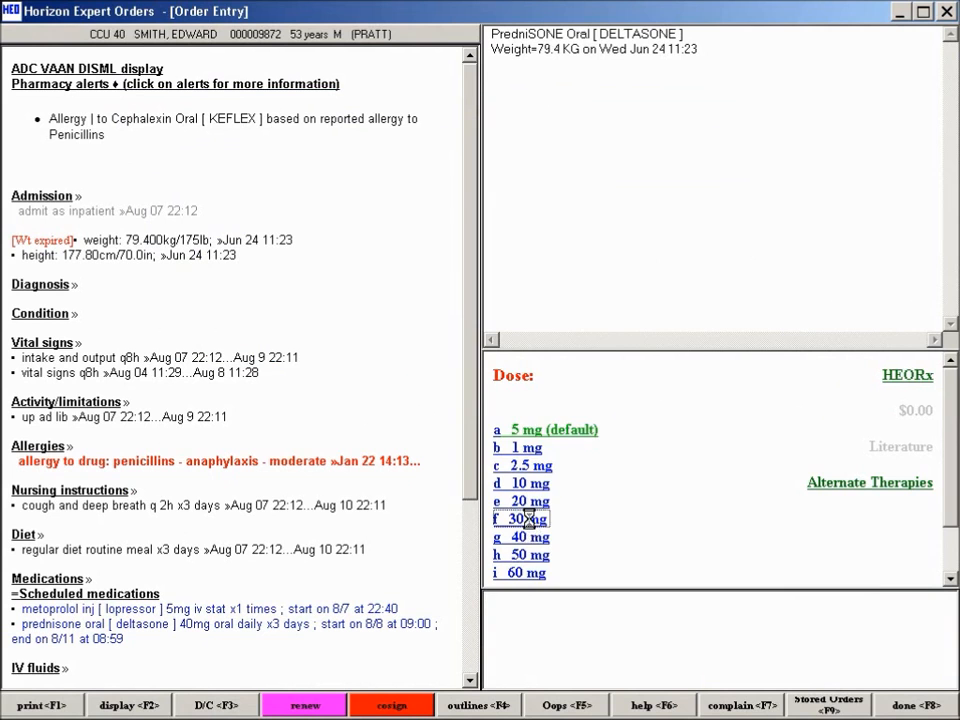
left_click(532, 430)
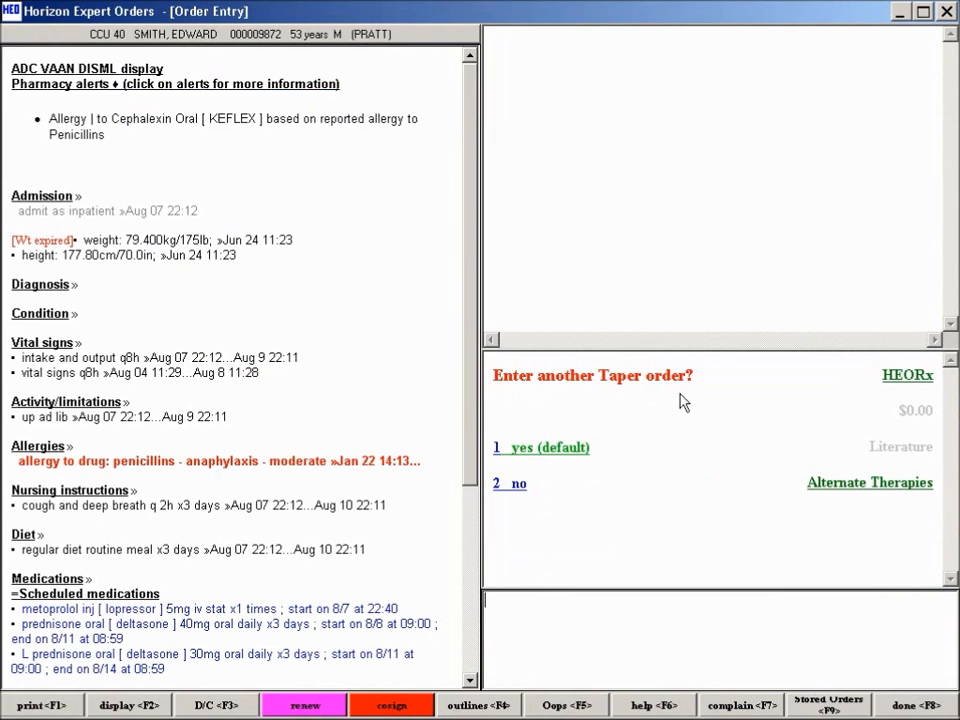
- Add another prednisone taper order of 20 mg DAILY for 3 DAYS
left_click(533, 457)
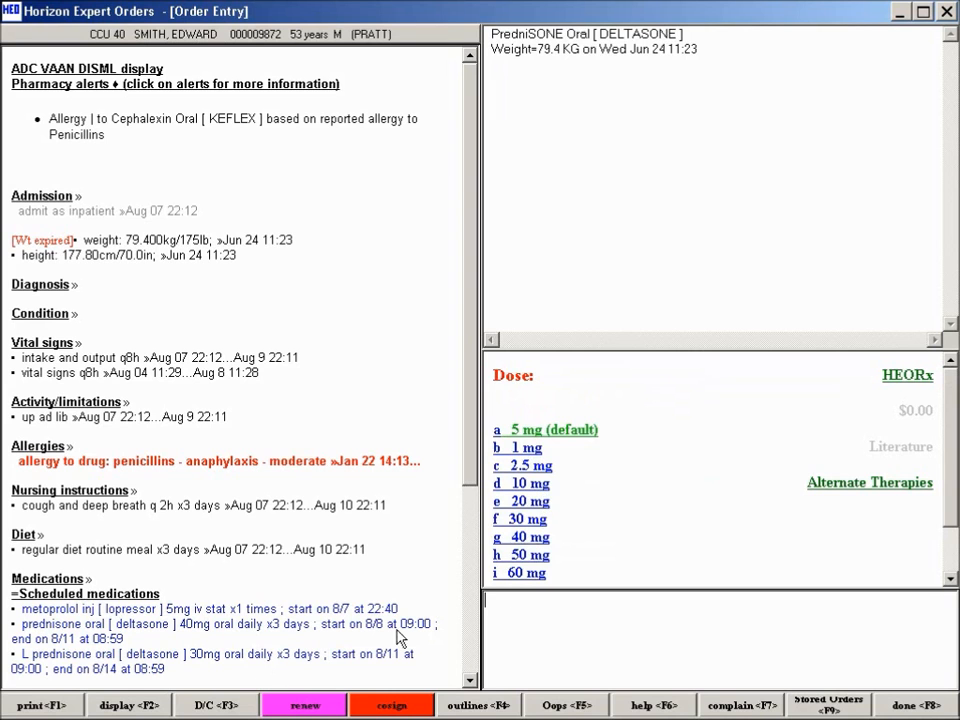
left_click(527, 502)
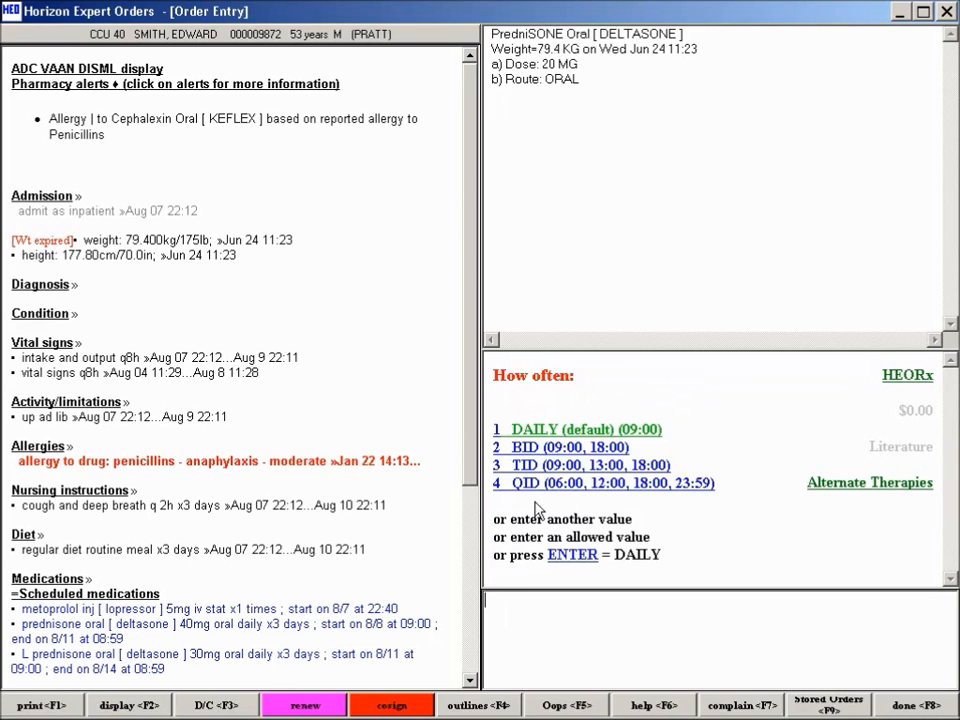
left_click(545, 432)
left_click(548, 563)
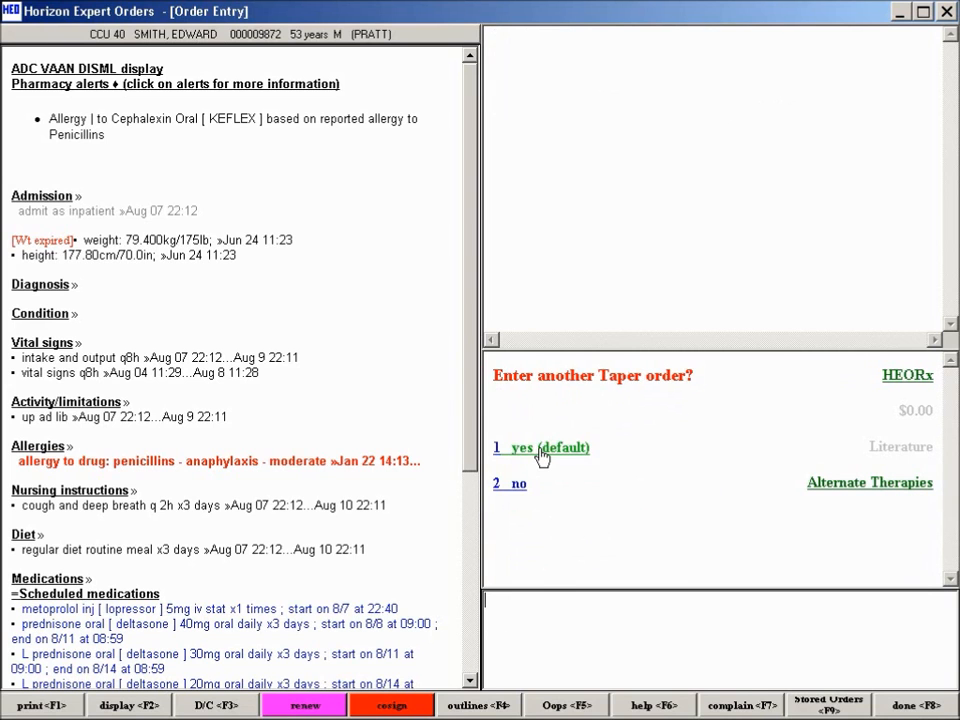
- Add a last prednisone taper order of 10 mg DAILY for 3 DAYS, finish the taper and review the scheduled medications
left_click(541, 452)
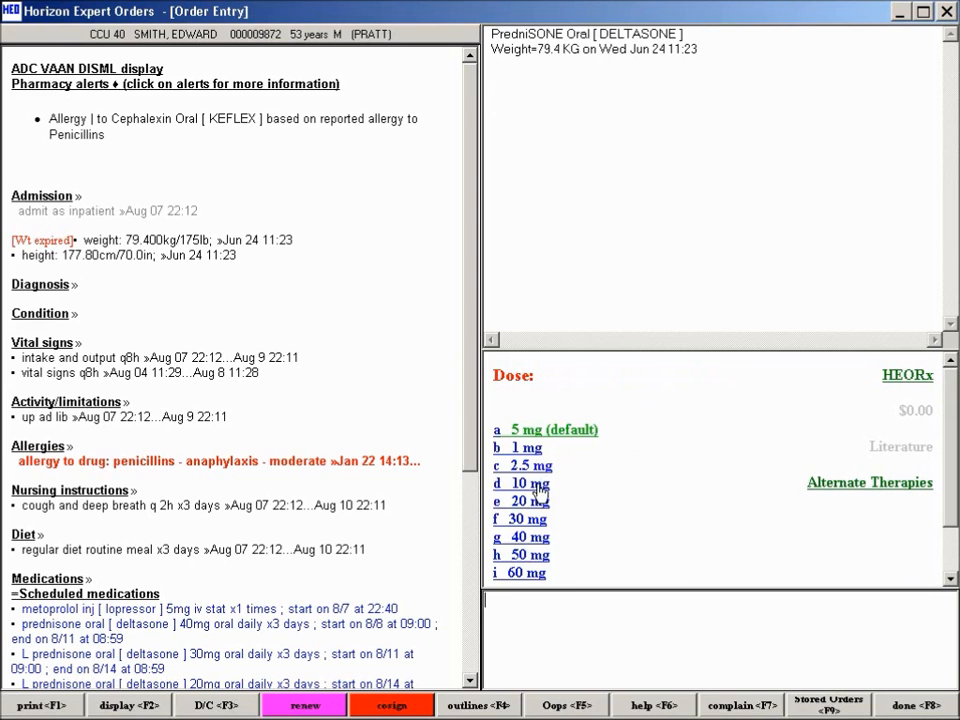
left_click(538, 484)
left_click(524, 428)
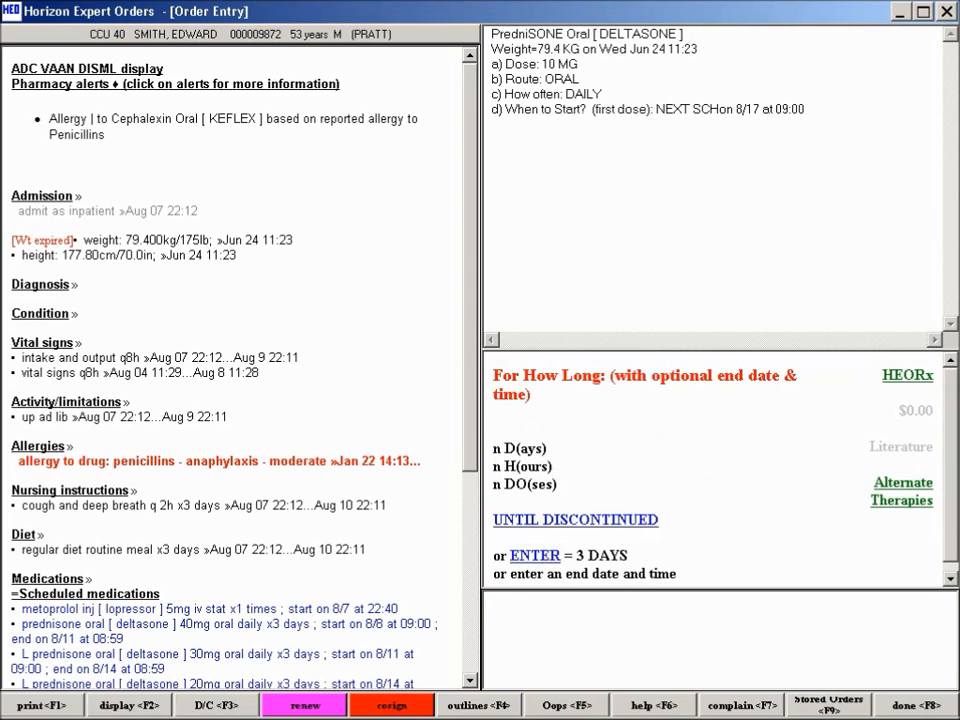
left_click(553, 555)
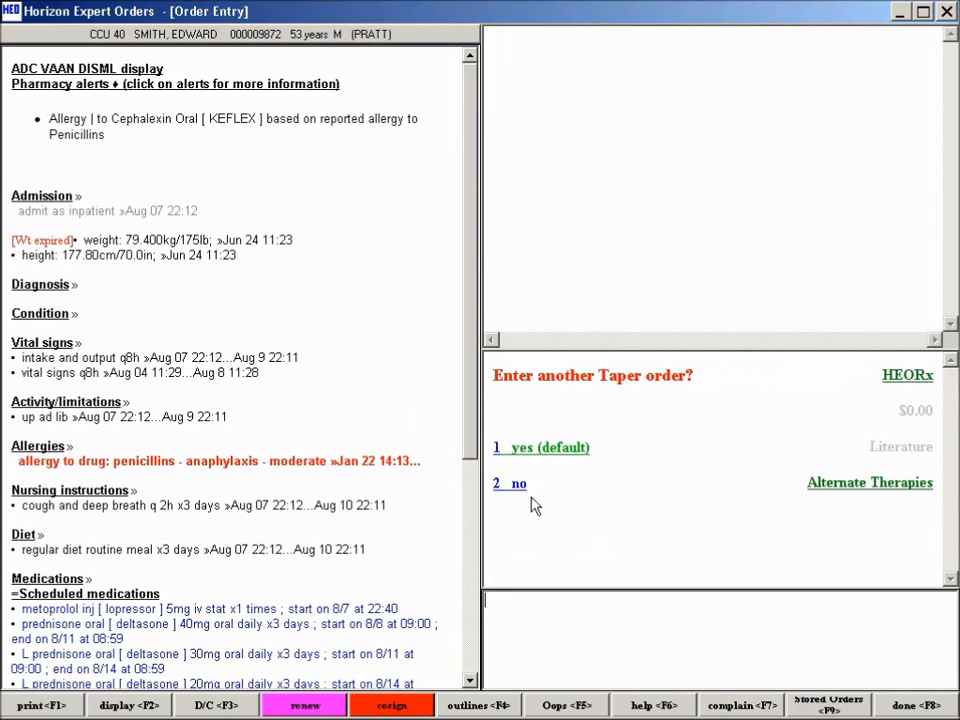
left_click(519, 485)
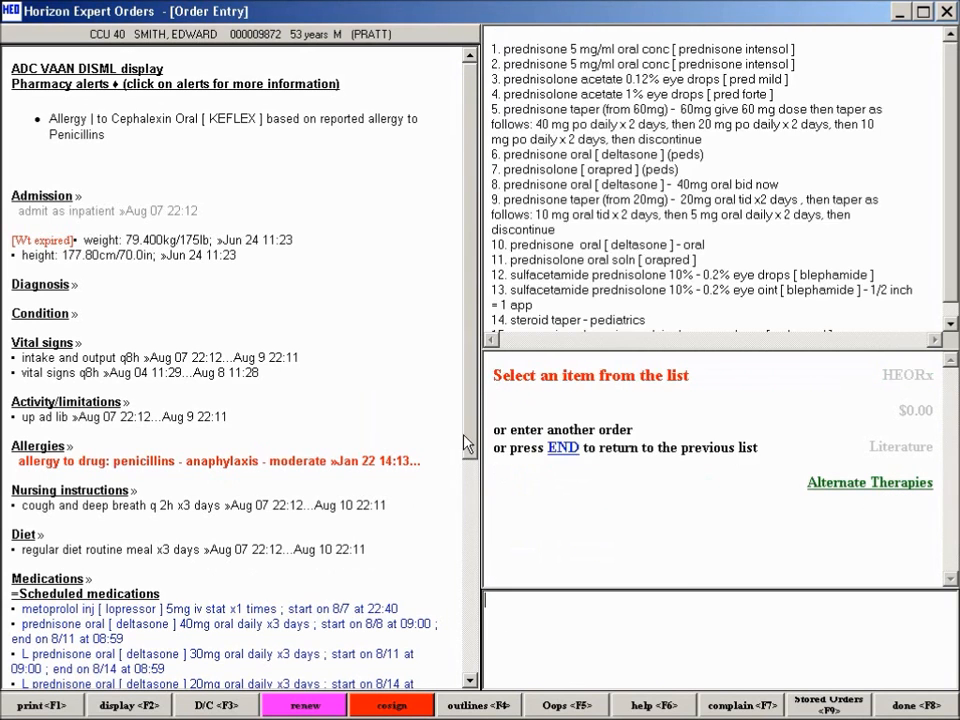
scroll(470, 447, "down", 3)
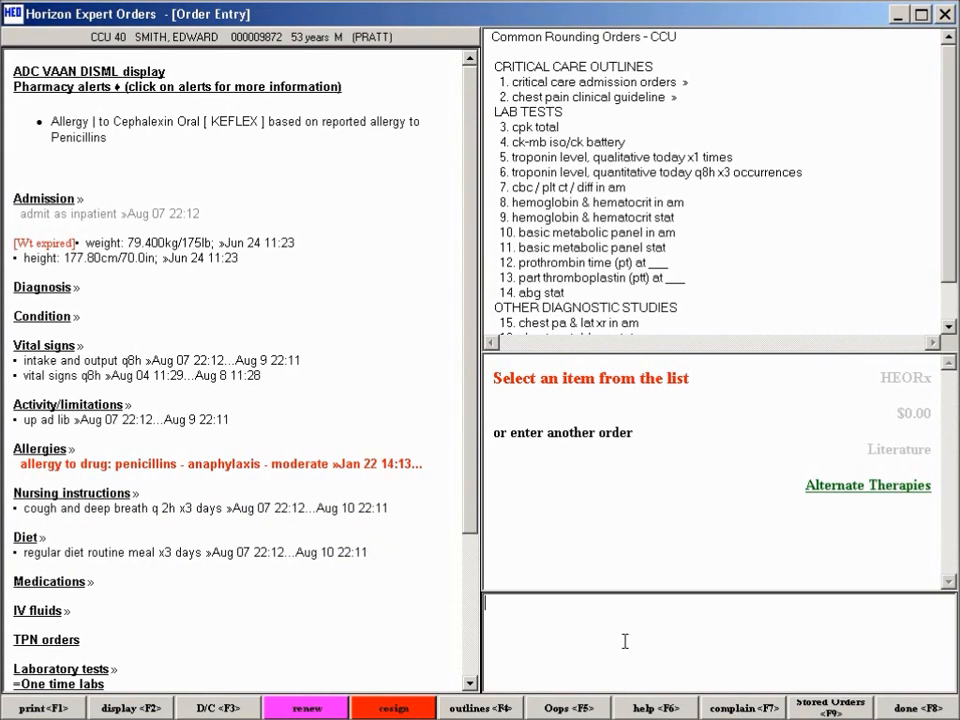
- Search for "dilaudid" and order hydromorphone inj 2 mg IV Q6H, starting NEXT SCH, for 5 days
type("dilaudid")
key("Return")
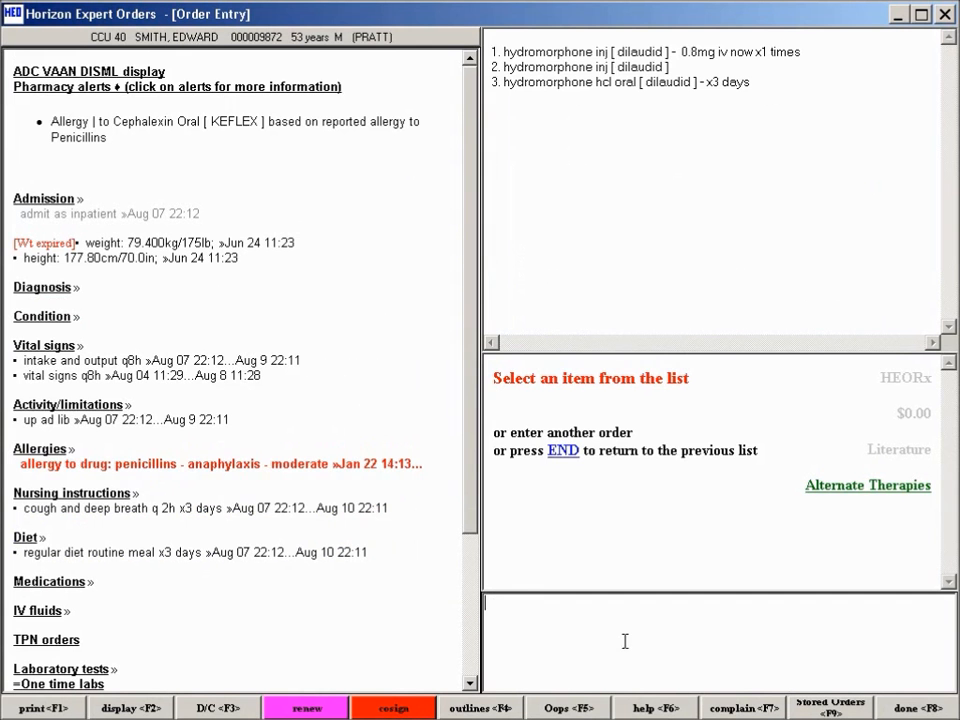
left_click(580, 67)
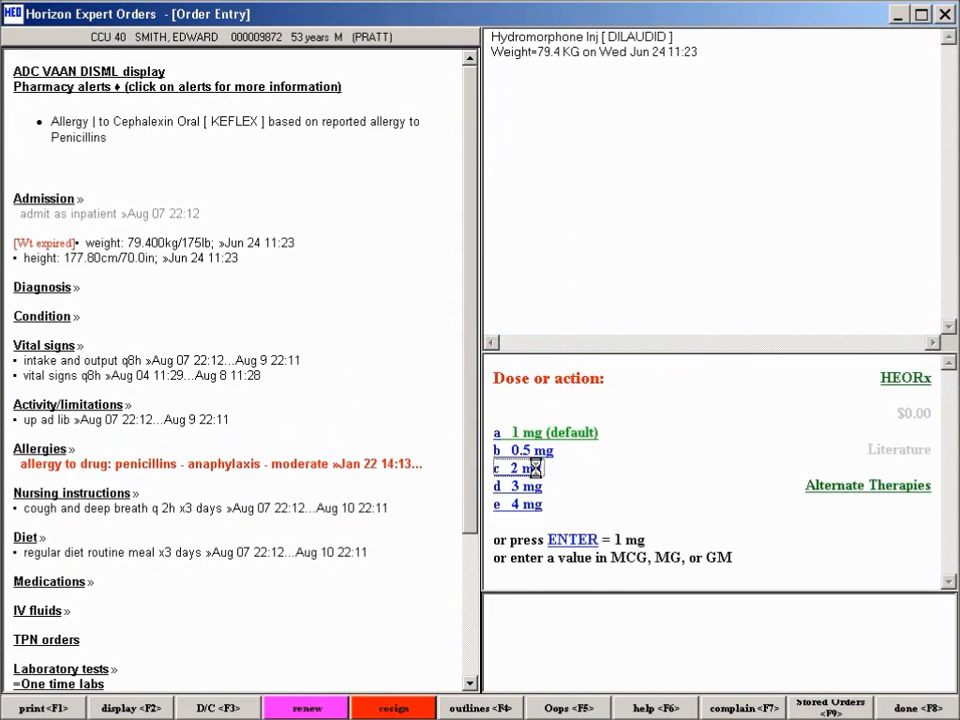
left_click(534, 471)
left_click(548, 432)
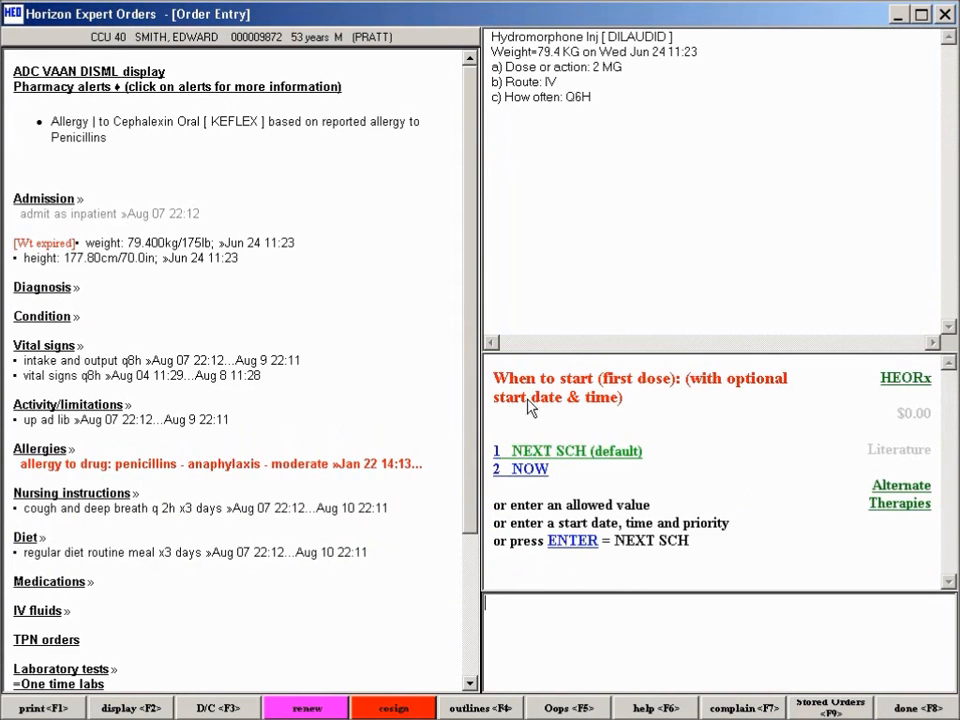
left_click(515, 507)
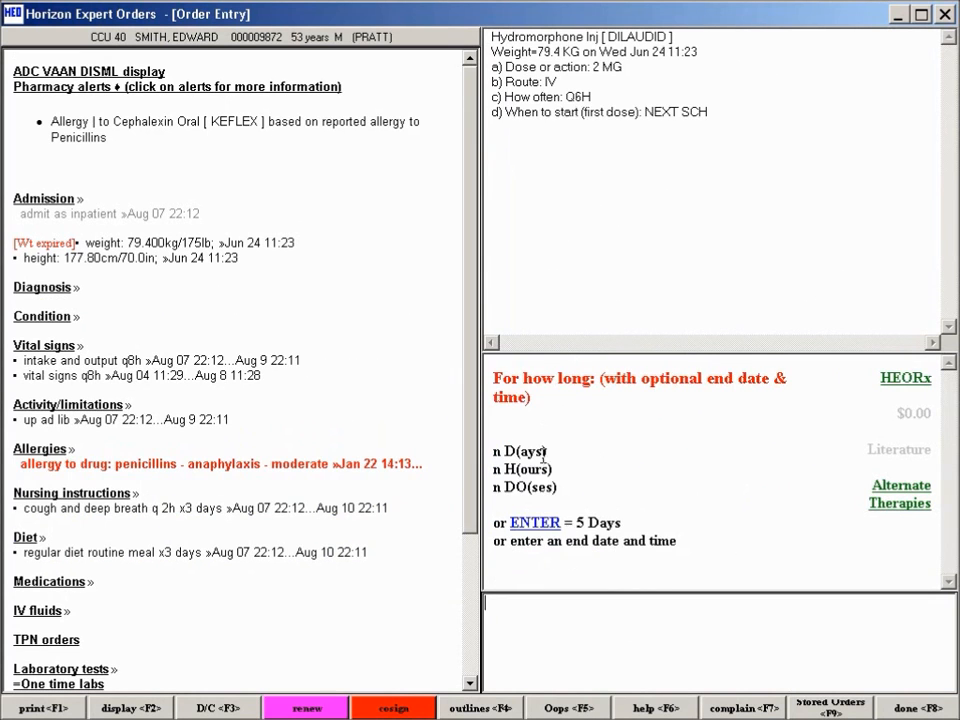
left_click(536, 521)
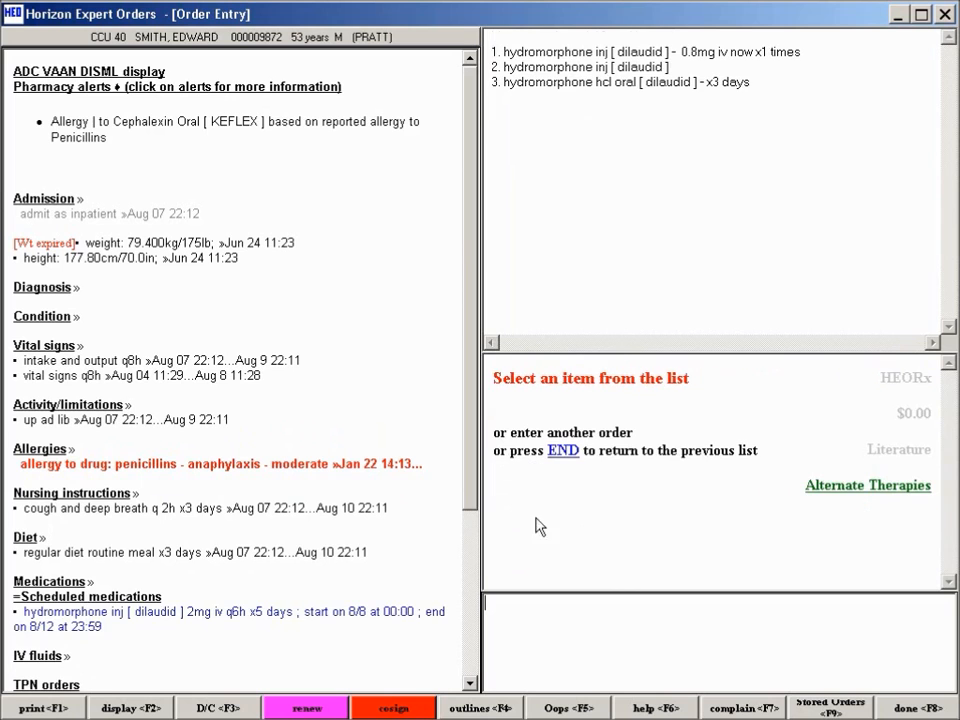
- Build a Simultaneous Order from the hydromorphone order, adding promethazine hcl injection [phenergan] 6.25 mg IV without comments or further simultaneous orders
left_click(288, 618)
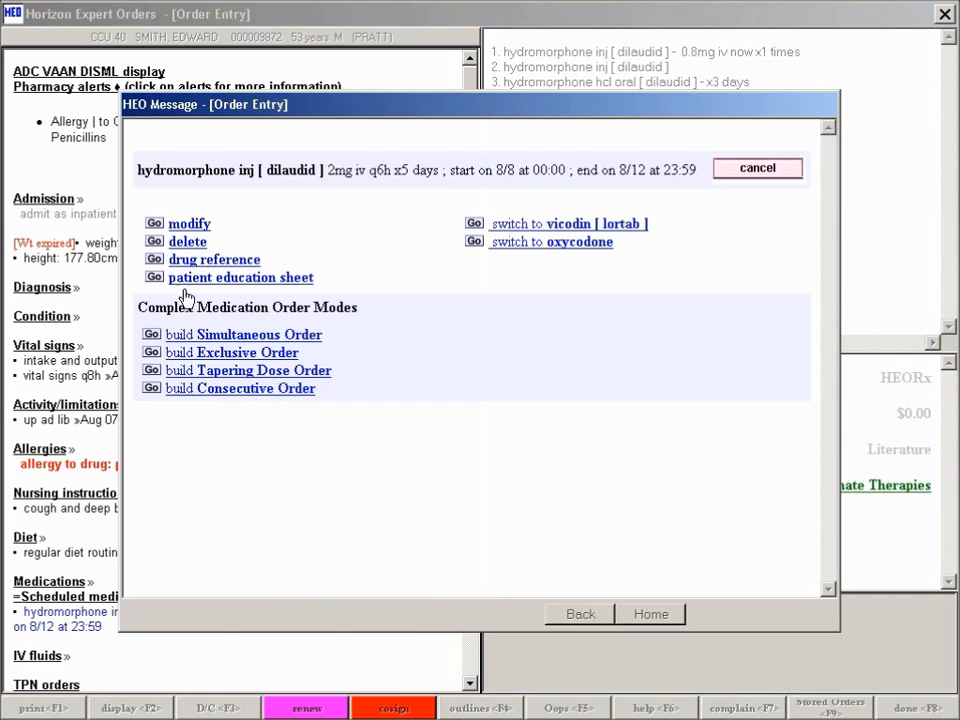
left_click(194, 339)
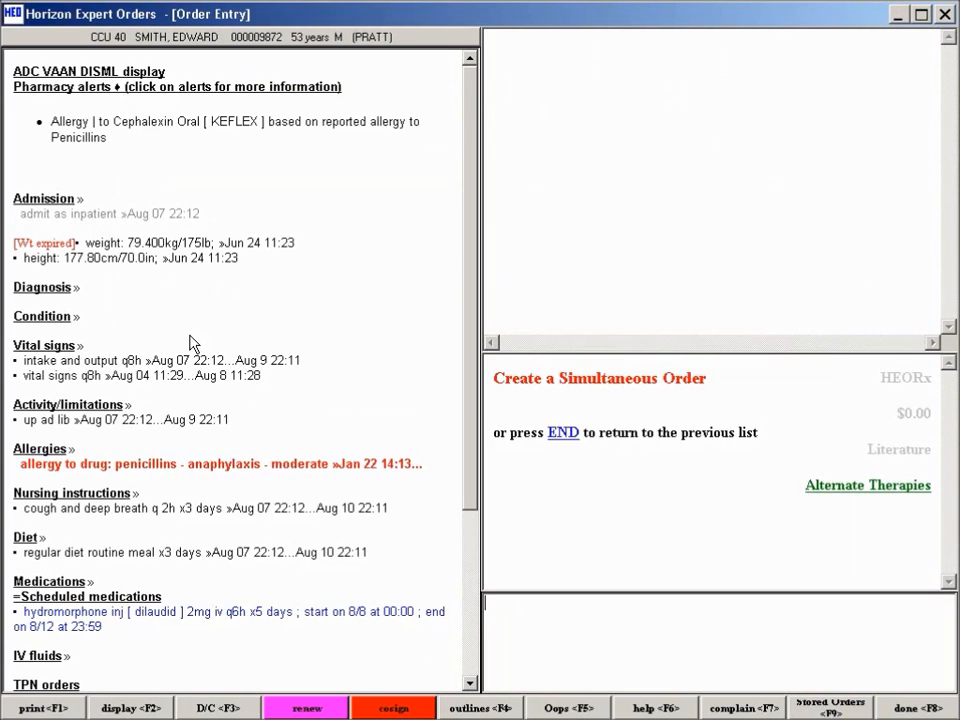
type("phen")
key("Return")
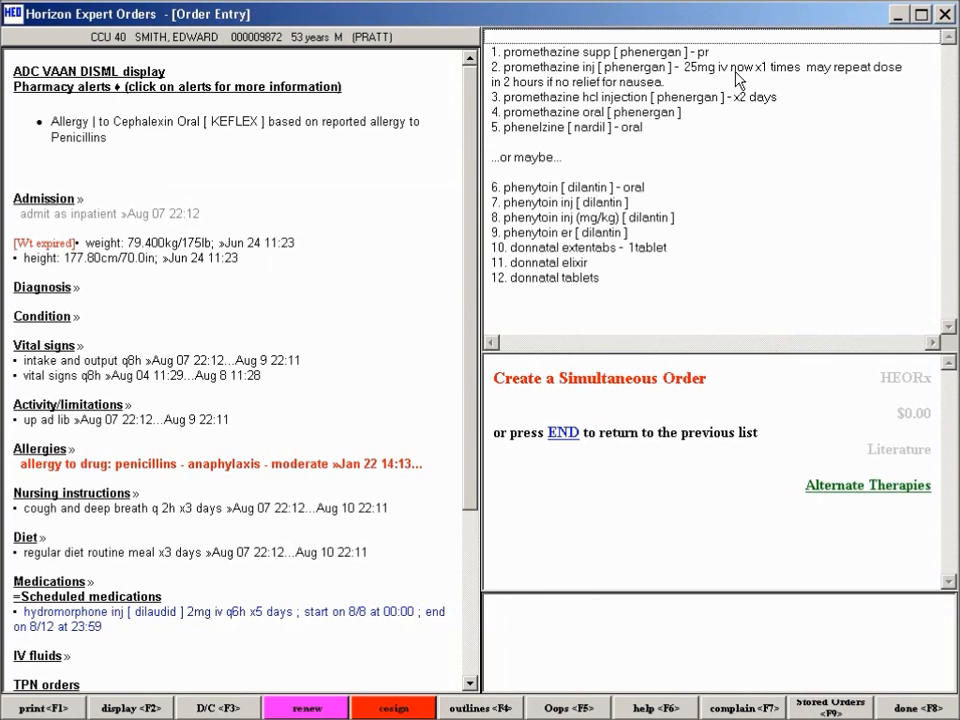
left_click(612, 100)
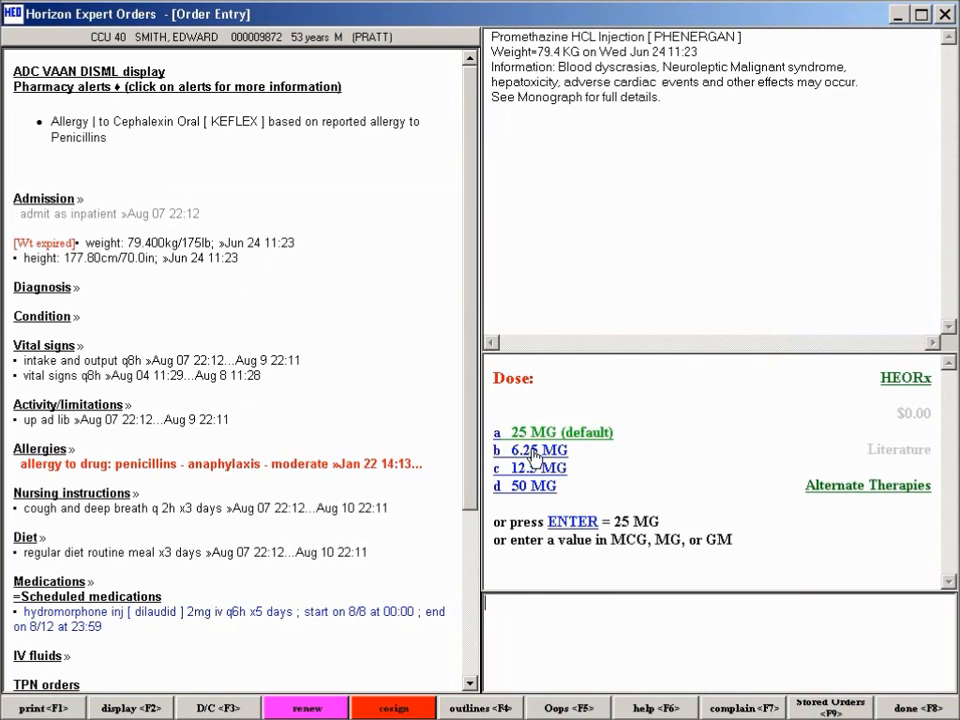
left_click(538, 456)
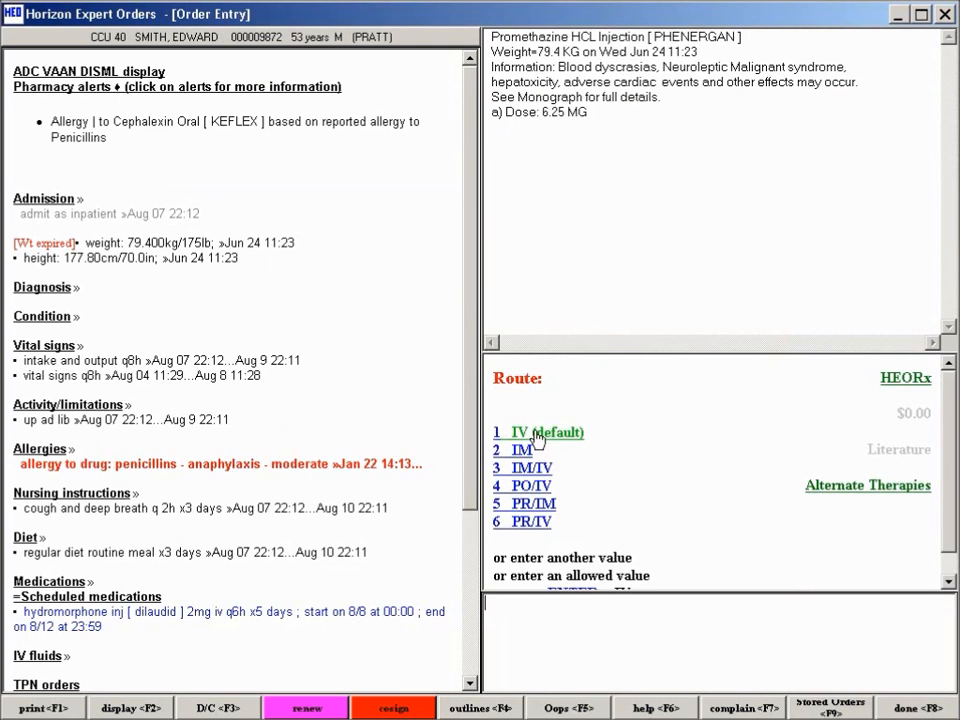
left_click(530, 432)
left_click(578, 159)
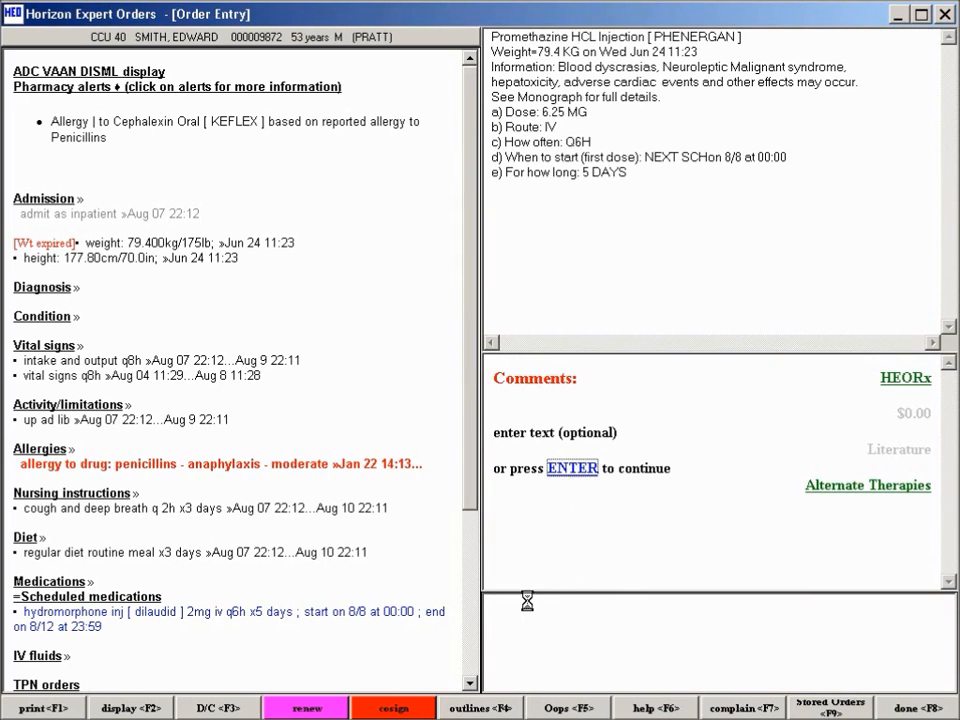
key("Return")
left_click(512, 487)
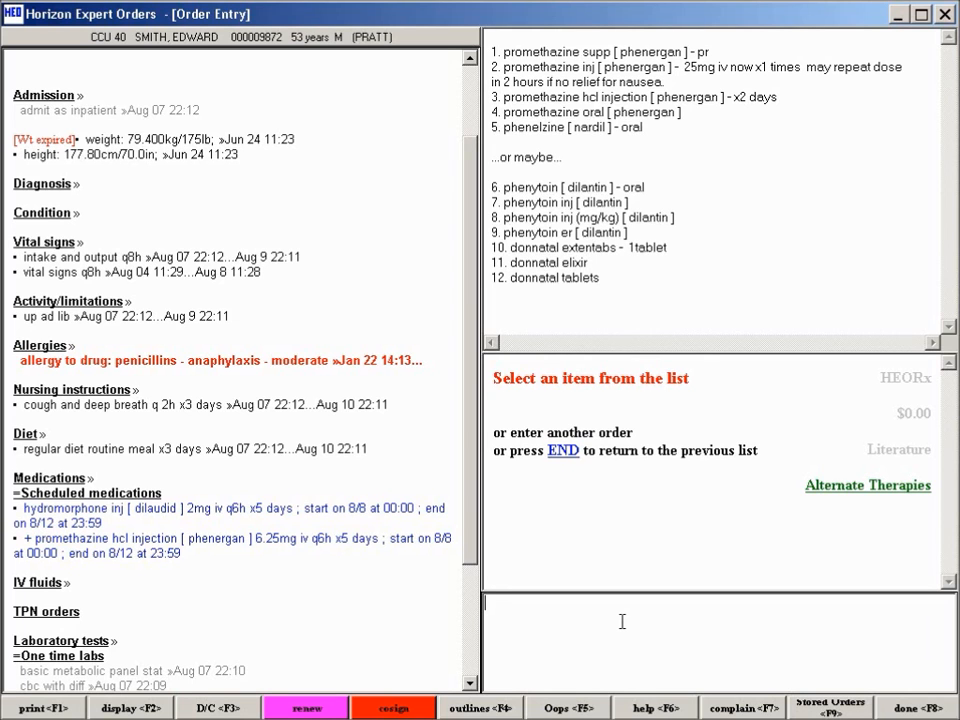
- Find Tylenol and order acetaminophen oral 500 mg at 500 MG Q6H, starting NEXT SCH, for 3 DAYS with indication FEVER
type("ty")
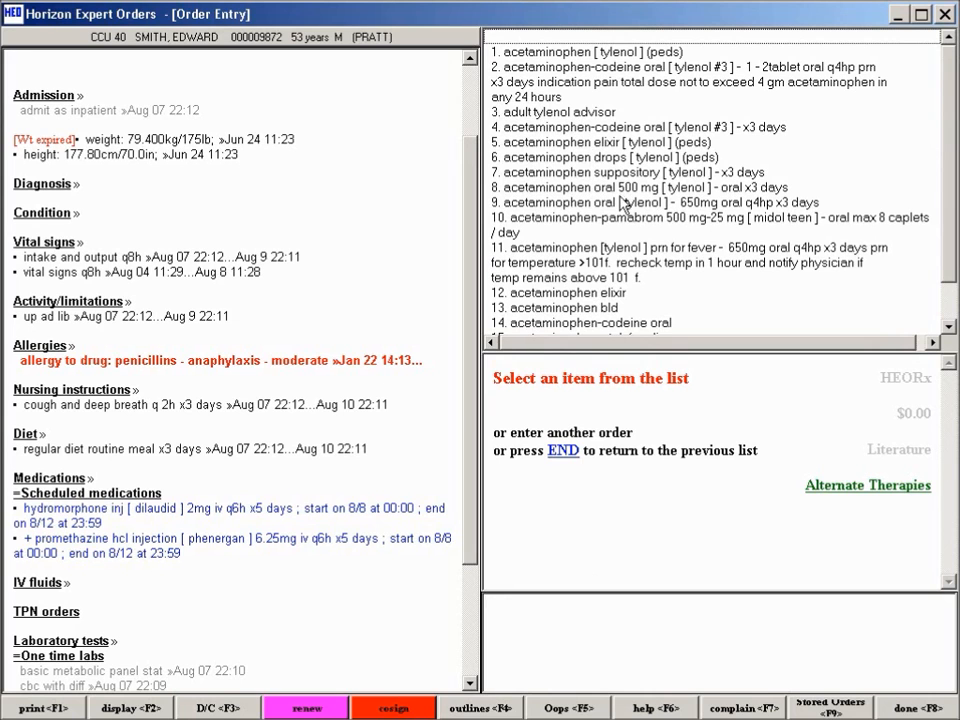
left_click(619, 190)
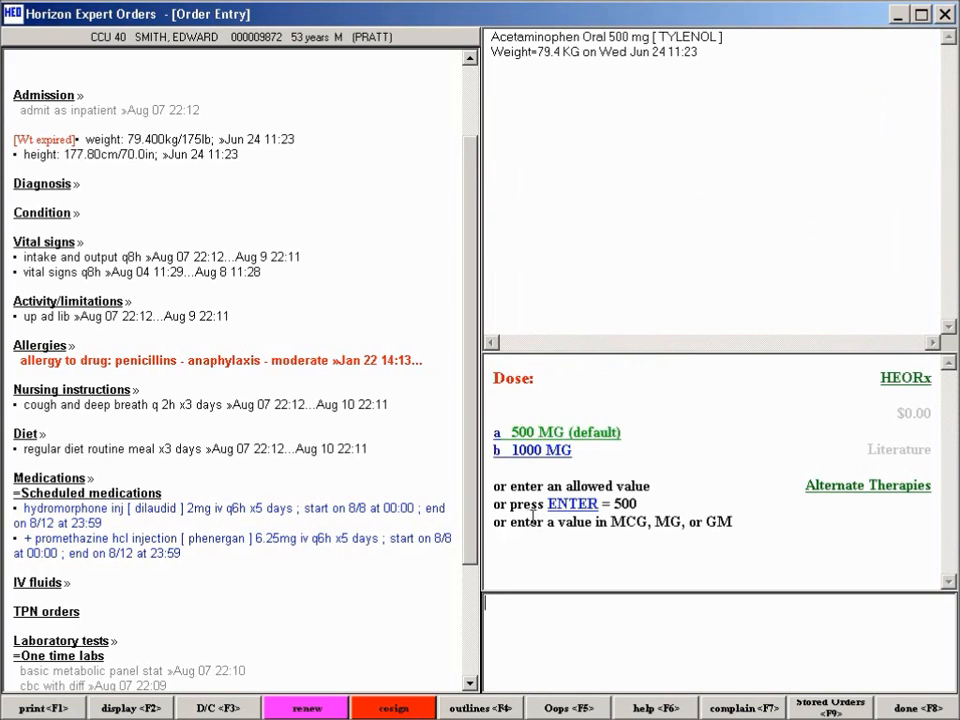
left_click(560, 432)
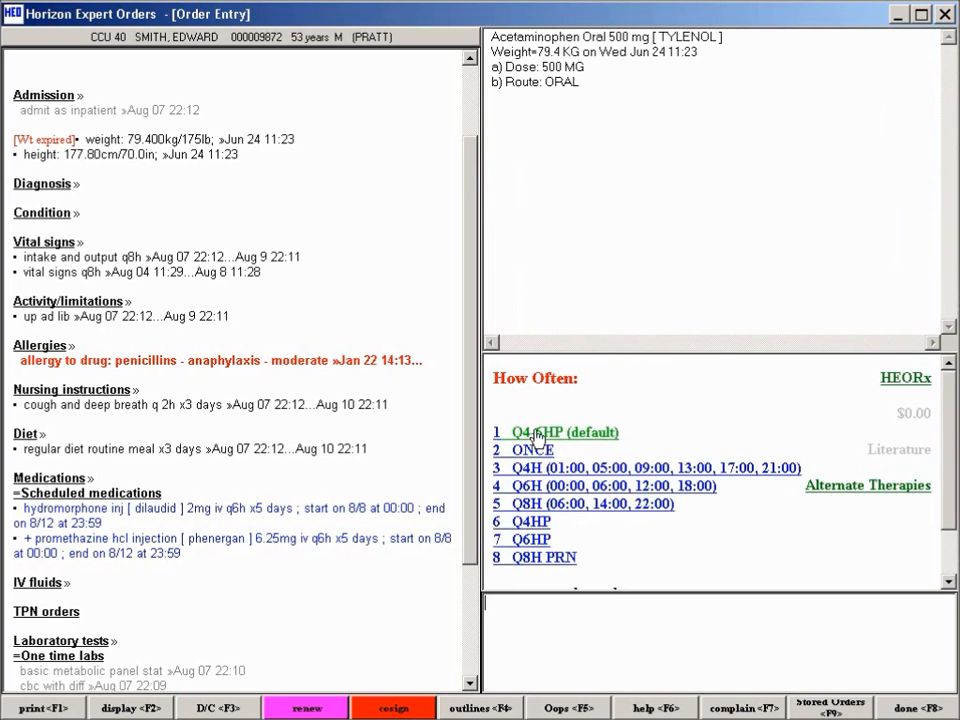
left_click(527, 486)
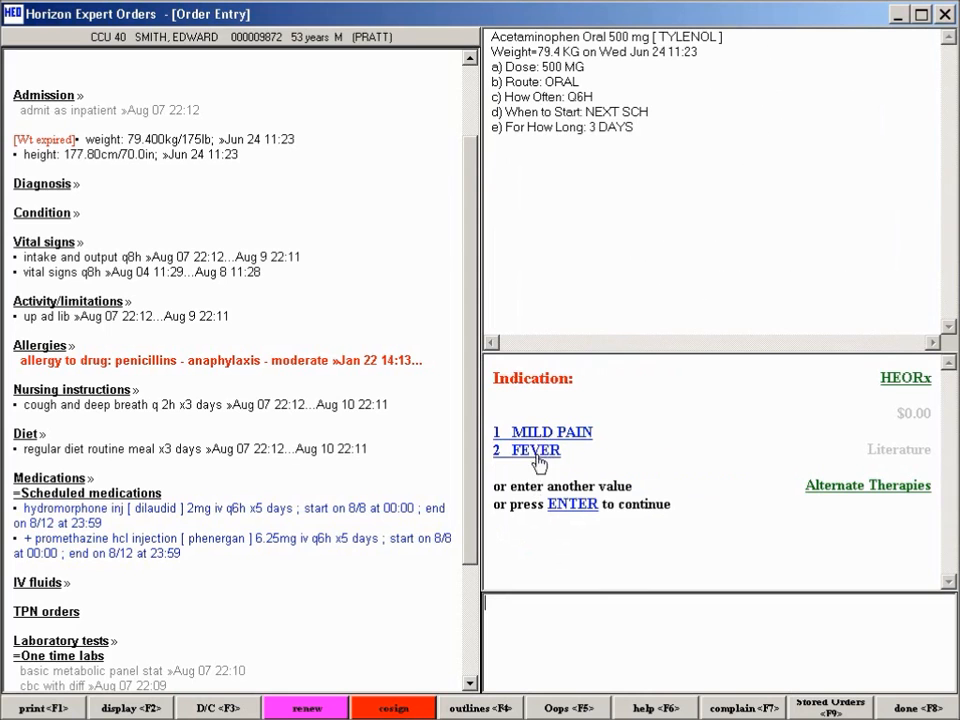
left_click(537, 450)
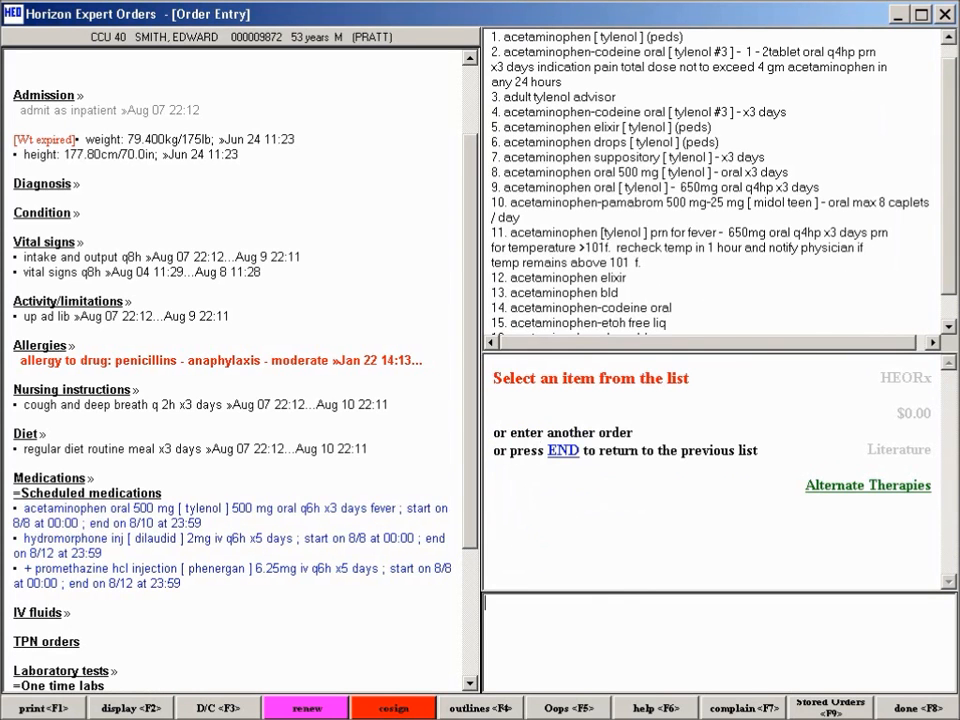
- Start an Exclusive Order from the acetaminophen oral 500 mg order, look up Tylenol and choose acetaminophen suppository [tylenol] as the alternative
left_click(148, 512)
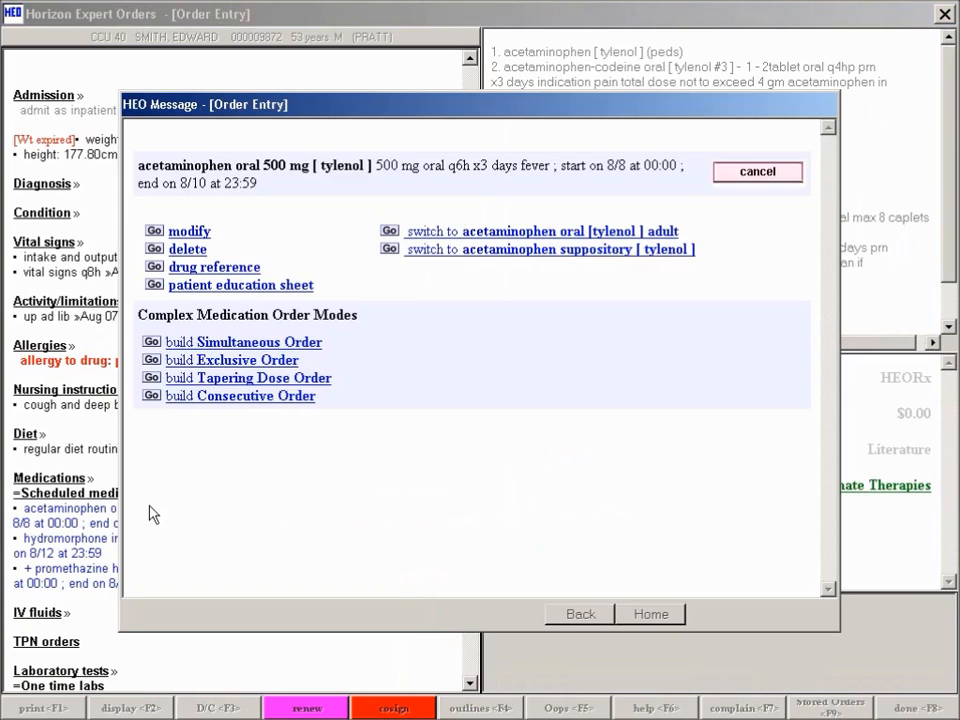
left_click(236, 362)
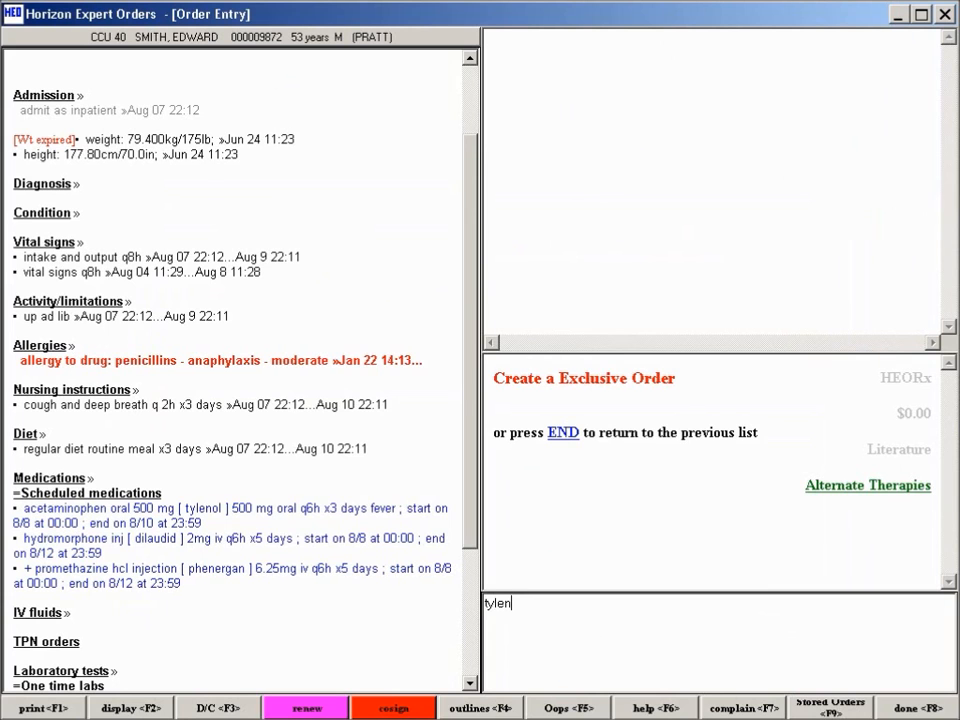
key("Return")
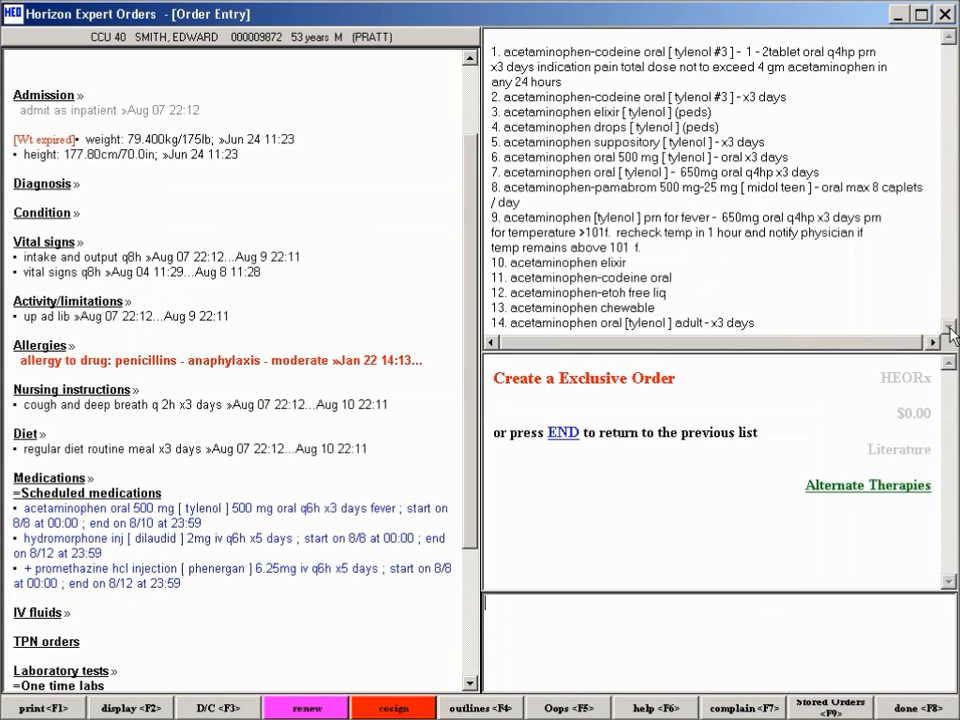
left_click(669, 145)
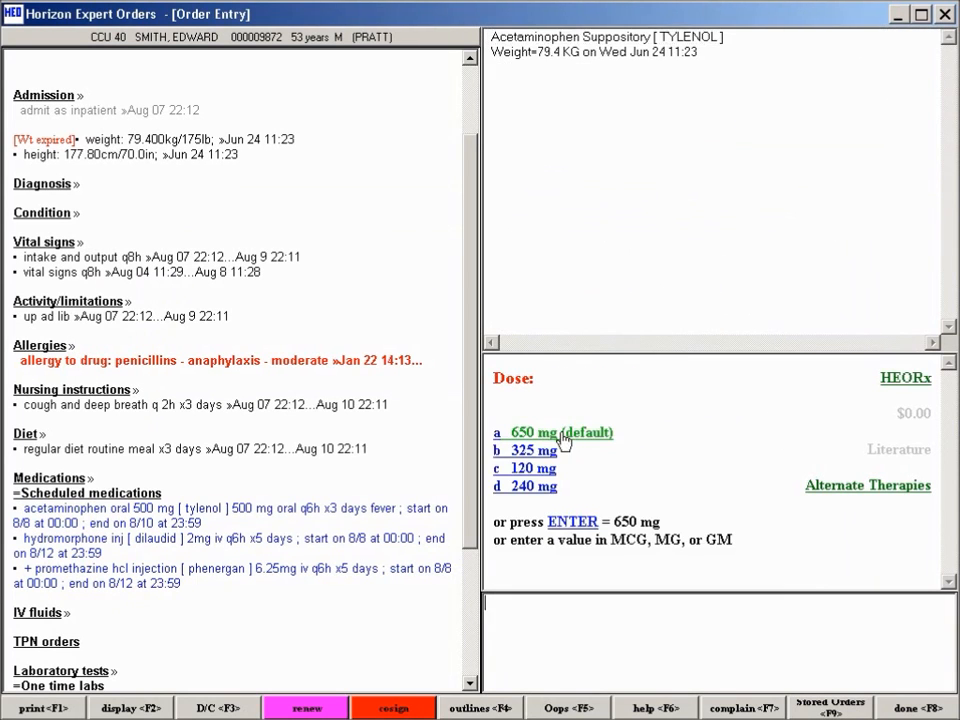
- Order the suppository at 650 MG PR Q6HP, starting NEXT SCH, for 3 DAYS, without comments or another exclusive order
left_click(561, 434)
left_click(534, 450)
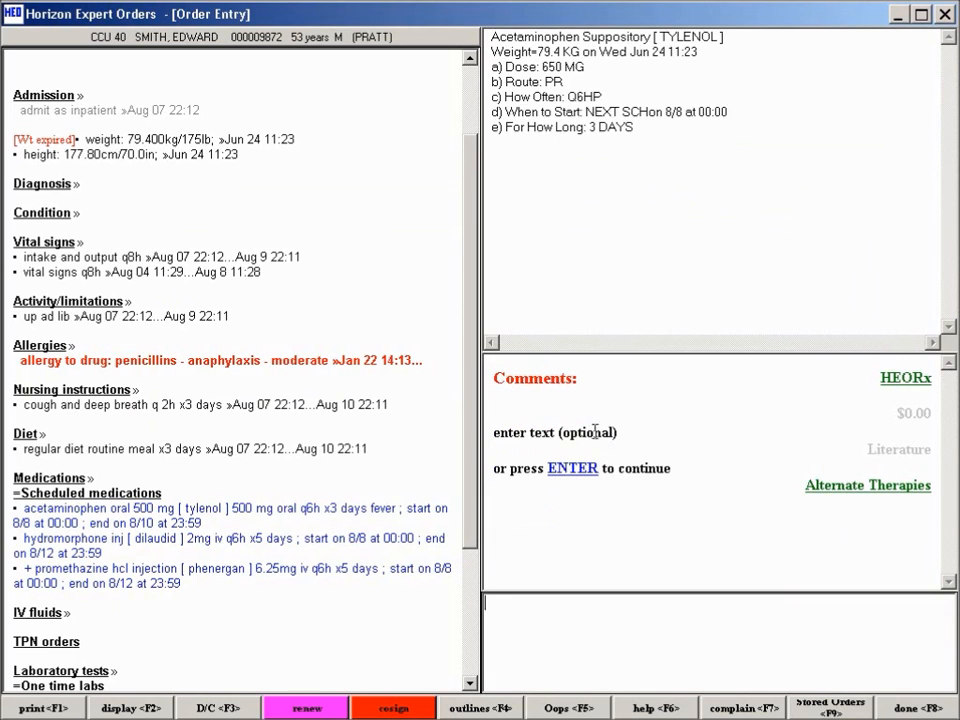
left_click(570, 479)
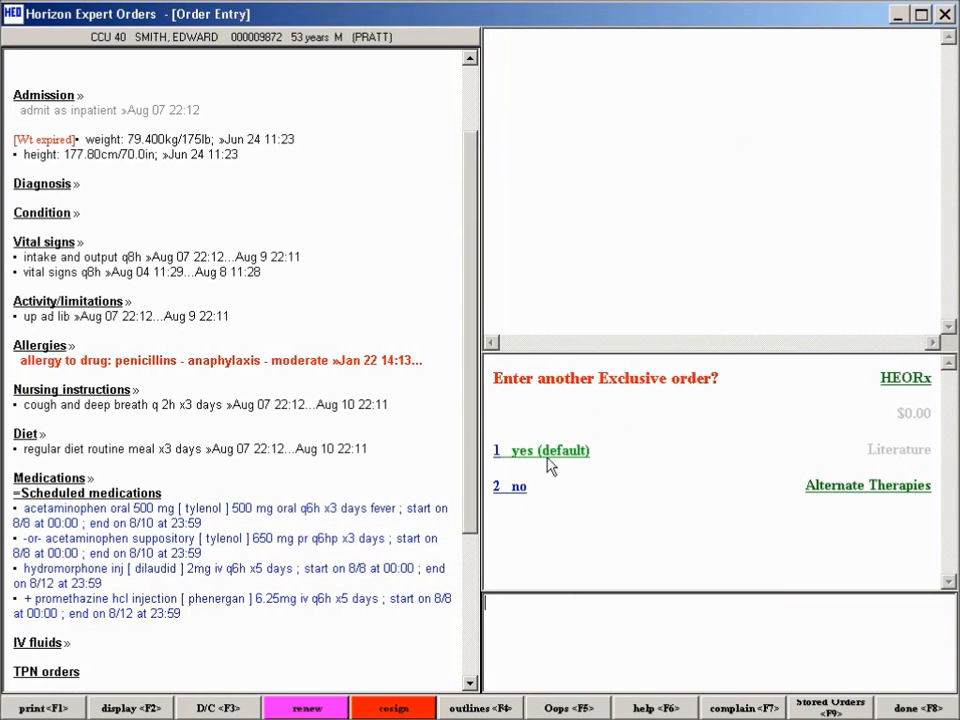
left_click(521, 488)
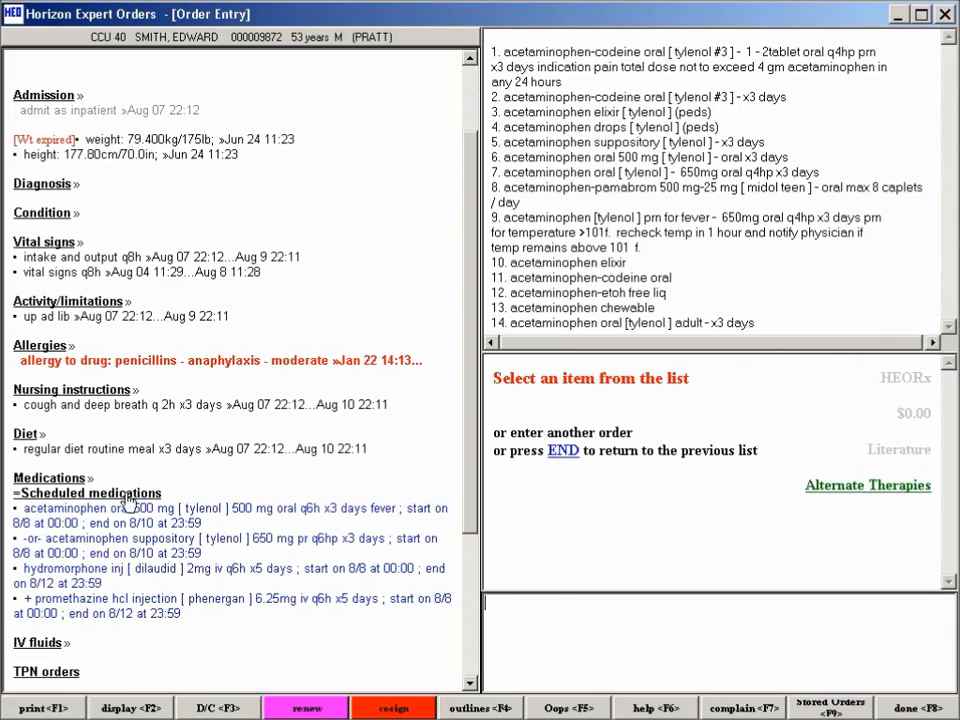